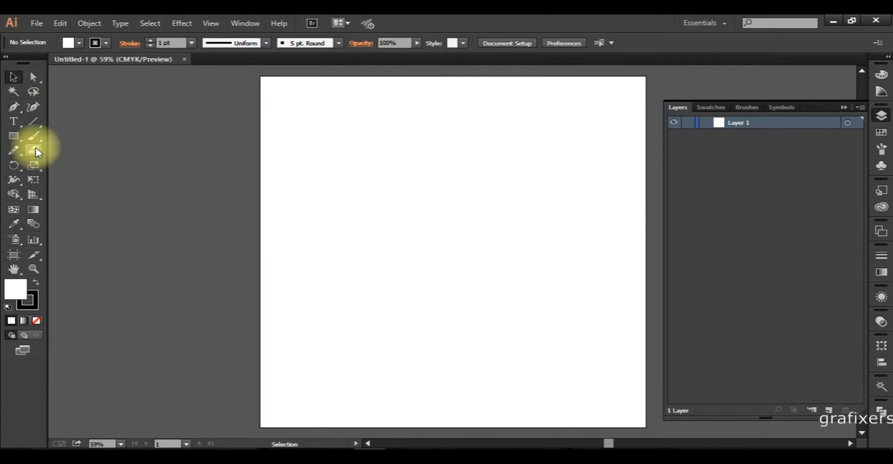
# Draw a large rectangle about 490 px wide in the middle of the artboard and a flat bar about 776 px wide below it.
pyautogui.moveTo(15, 165)
pyautogui.mouseDown()
pyautogui.moveTo(69, 166)
pyautogui.moveTo(81, 181)
pyautogui.moveTo(44, 170)
pyautogui.moveTo(9, 176)
pyautogui.moveTo(15, 166)
pyautogui.mouseUp()
pyautogui.click(14, 136)
pyautogui.moveTo(351, 164); pyautogui.dragTo(540, 316)
pyautogui.moveTo(303, 333); pyautogui.dragTo(602, 378)
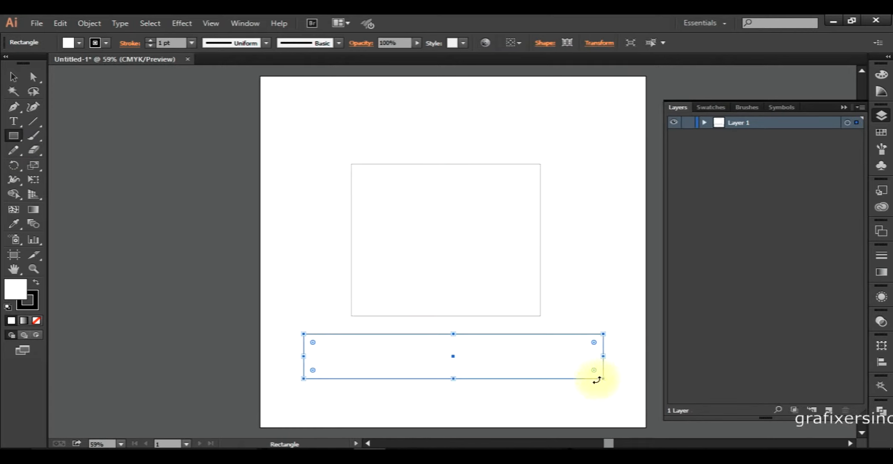
# Draw a five-pointed star in the artboard's upper-left area and move it to overlap the large rectangle's upper-left corner.
pyautogui.click(14, 138)
pyautogui.moveTo(15, 141); pyautogui.dragTo(100, 198)
pyautogui.moveTo(322, 135); pyautogui.dragTo(366, 187)
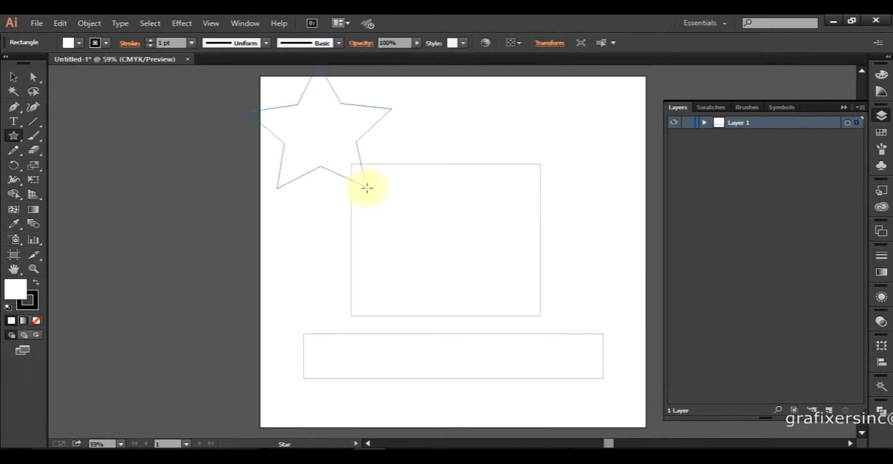
pyautogui.click(14, 77)
pyautogui.moveTo(298, 140); pyautogui.dragTo(327, 196)
# Add the large rectangle and the bar to the star selection and swap fill and stroke, giving all three a black fill.
pyautogui.keyDown('shift'); pyautogui.click(465, 235); pyautogui.keyUp('shift')
pyautogui.keyDown('shift'); pyautogui.click(472, 375); pyautogui.keyUp('shift')
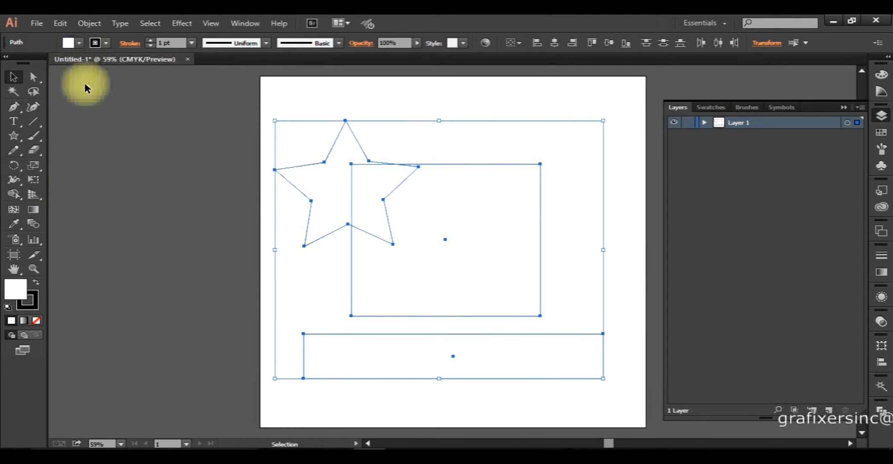
pyautogui.click(36, 283)
pyautogui.click(137, 278)
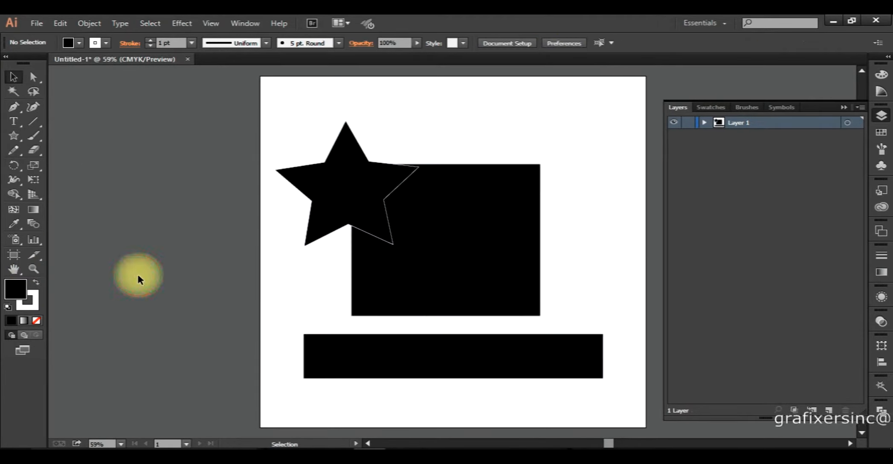
# Rotate the large rectangle counterclockwise with the Rotate tool about a pivot placed below and left of its centre.
pyautogui.click(528, 245)
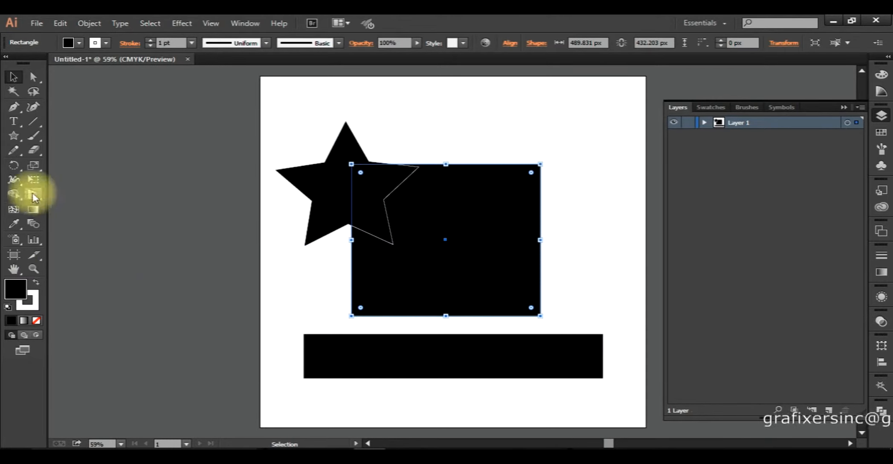
pyautogui.click(13, 167)
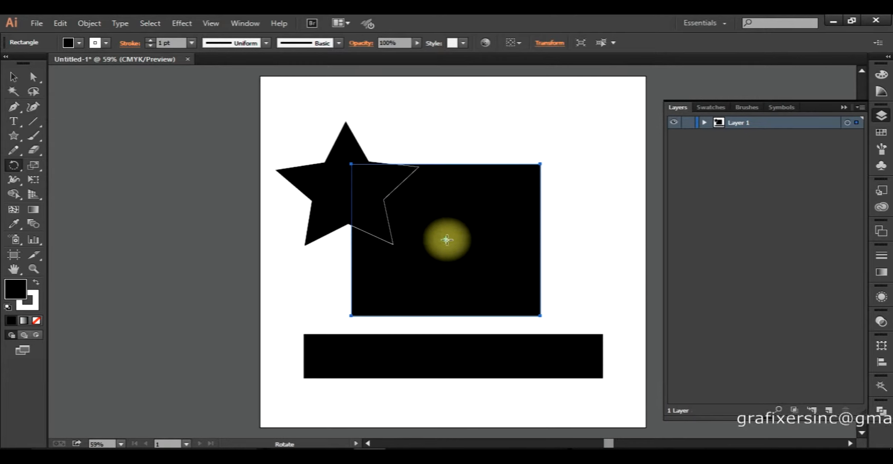
pyautogui.moveTo(419, 273)
pyautogui.mouseDown()
pyautogui.moveTo(440, 271)
pyautogui.moveTo(420, 274)
pyautogui.mouseUp()
pyautogui.hotkey('ctrl', 'z')
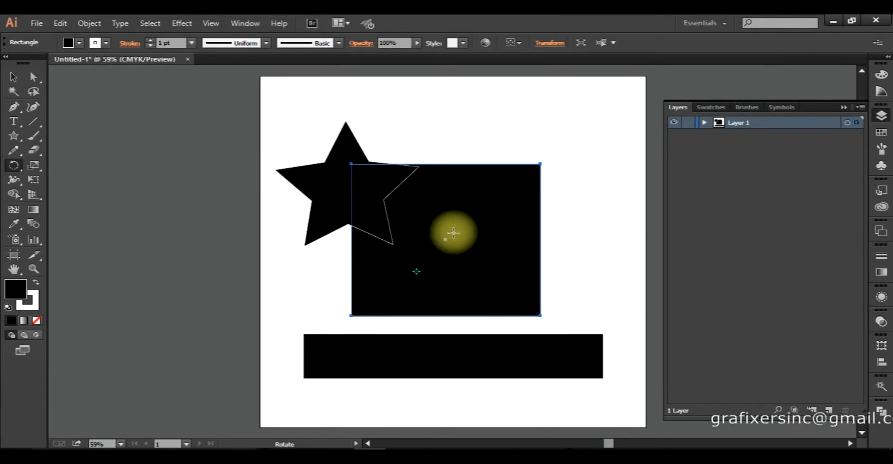
pyautogui.moveTo(540, 164); pyautogui.dragTo(329, 222)
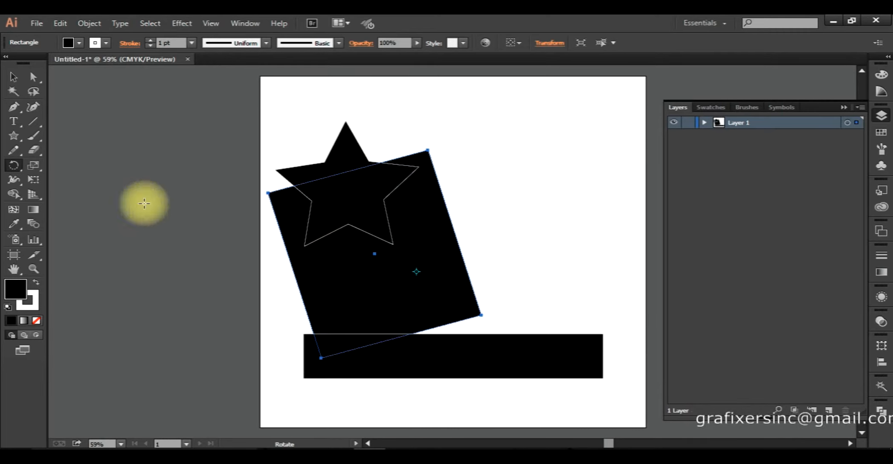
pyautogui.click(13, 77)
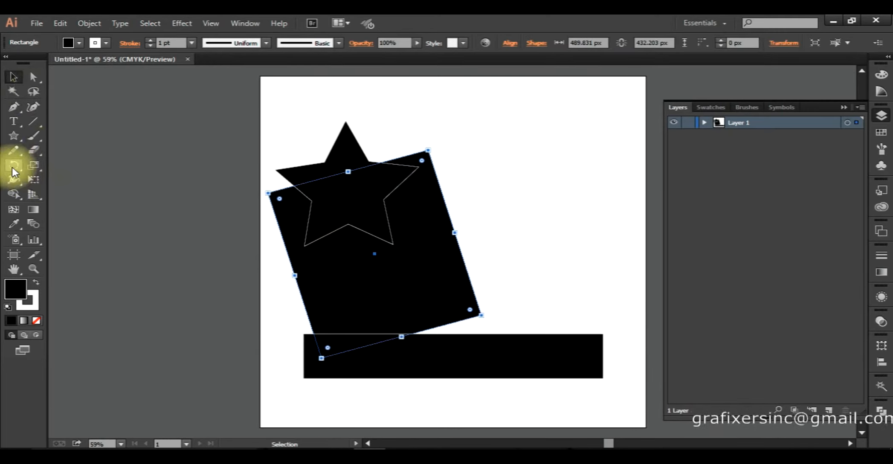
# Rotate the large rectangle about its own centre, and again about a pivot placed on its lower-right corner.
pyautogui.click(13, 171)
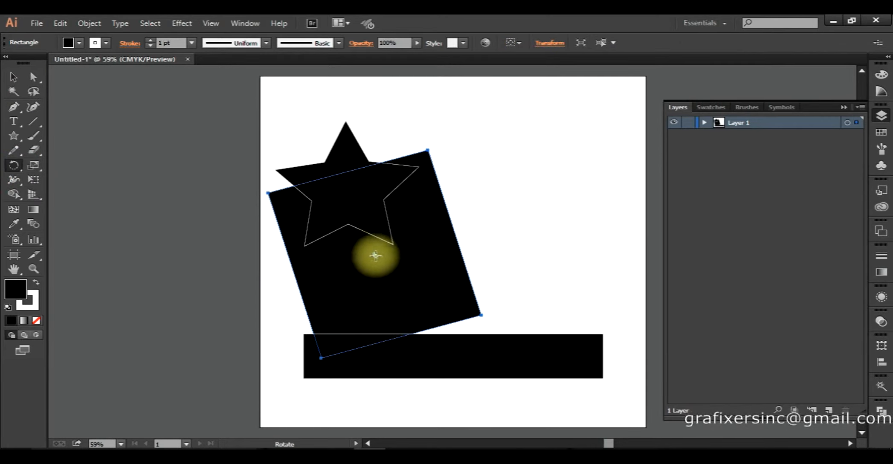
pyautogui.moveTo(482, 315); pyautogui.dragTo(555, 216)
pyautogui.moveTo(373, 253); pyautogui.dragTo(359, 249)
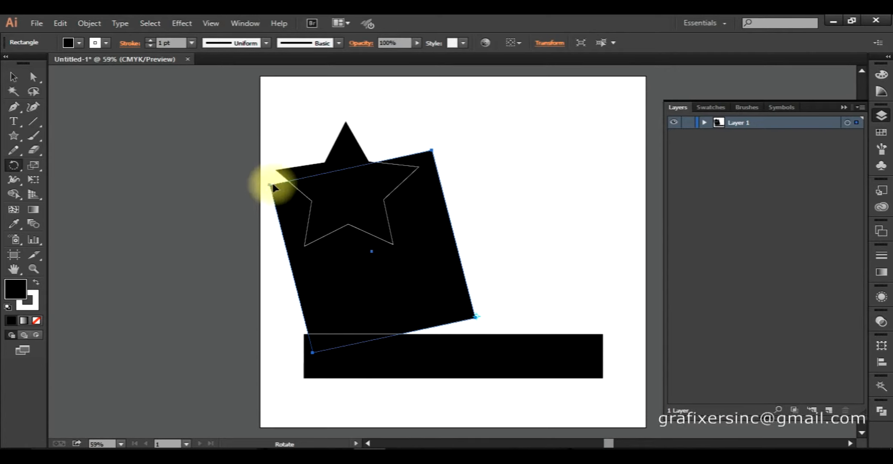
pyautogui.moveTo(269, 187); pyautogui.dragTo(555, 361)
# Rotate the large rectangle about pivots placed outside it, first in the empty area below the star and then on the star.
pyautogui.moveTo(402, 359); pyautogui.dragTo(493, 285)
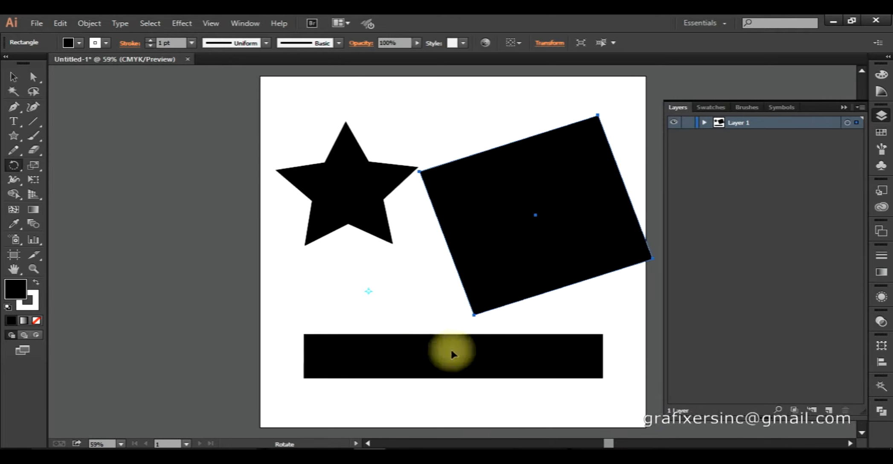
pyautogui.moveTo(655, 261); pyautogui.dragTo(252, 290)
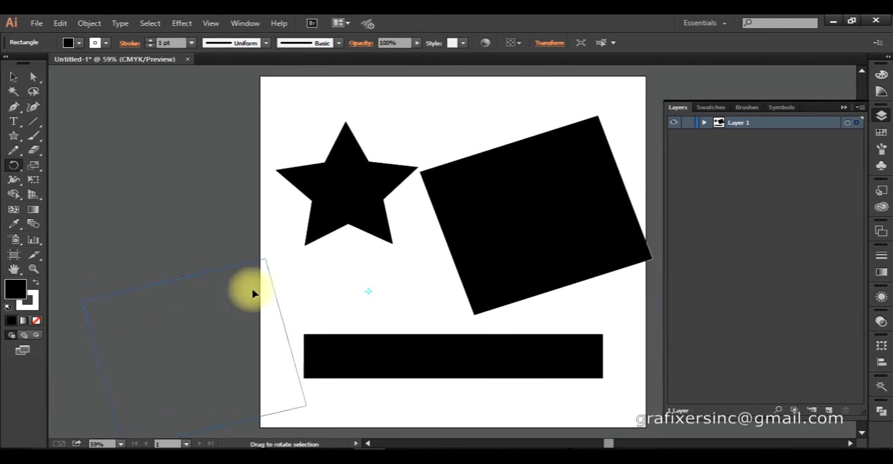
pyautogui.moveTo(302, 203); pyautogui.dragTo(391, 396)
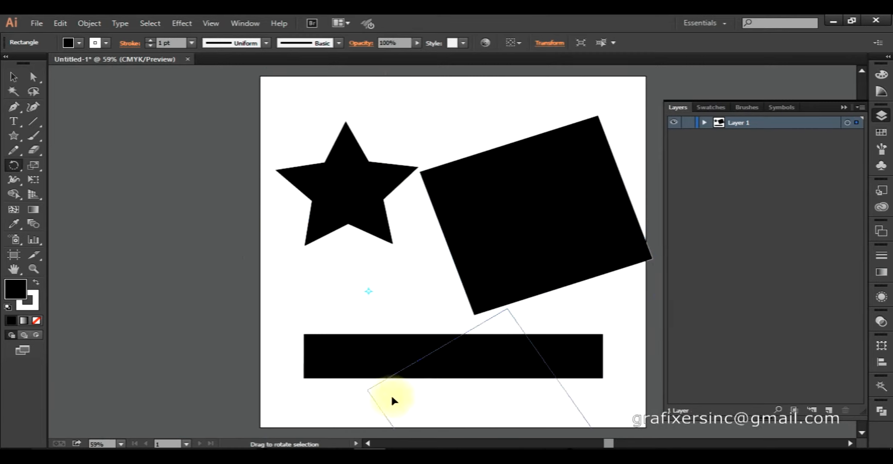
pyautogui.moveTo(435, 242); pyautogui.dragTo(435, 242)
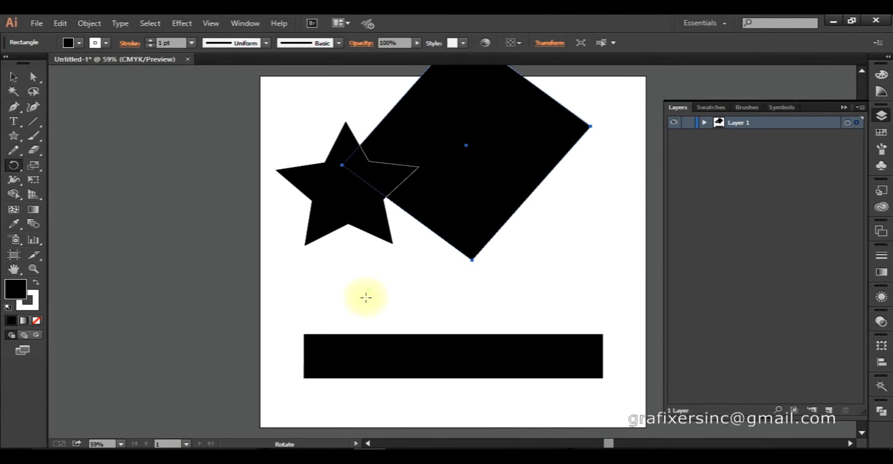
pyautogui.moveTo(366, 292); pyautogui.dragTo(456, 150)
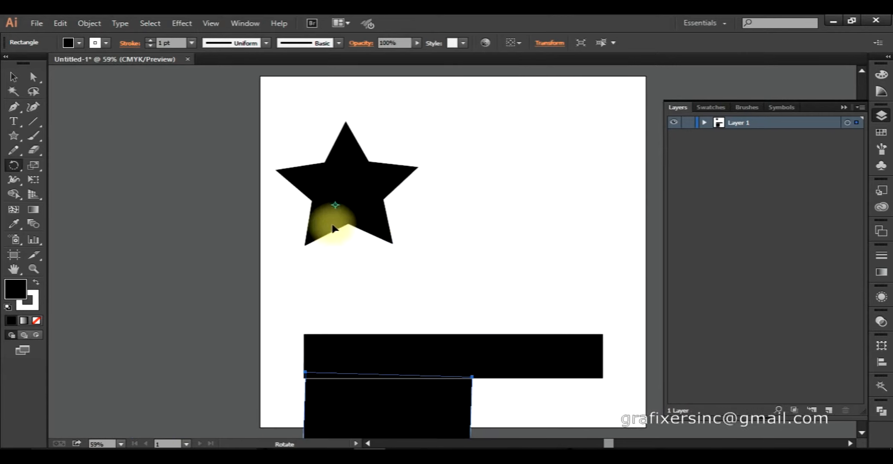
# Rotate the star with the Rotate tool about a pivot placed on its lower-right tip.
pyautogui.click(13, 76)
pyautogui.click(139, 135)
pyautogui.click(361, 183)
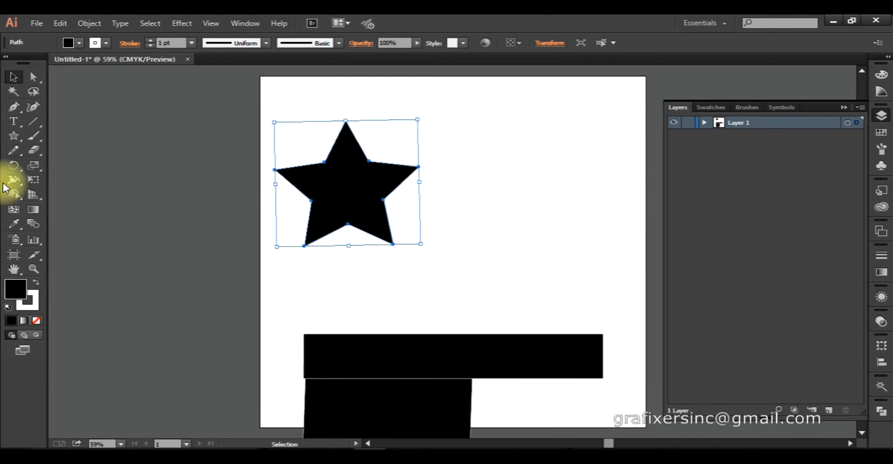
pyautogui.click(14, 166)
pyautogui.click(79, 167)
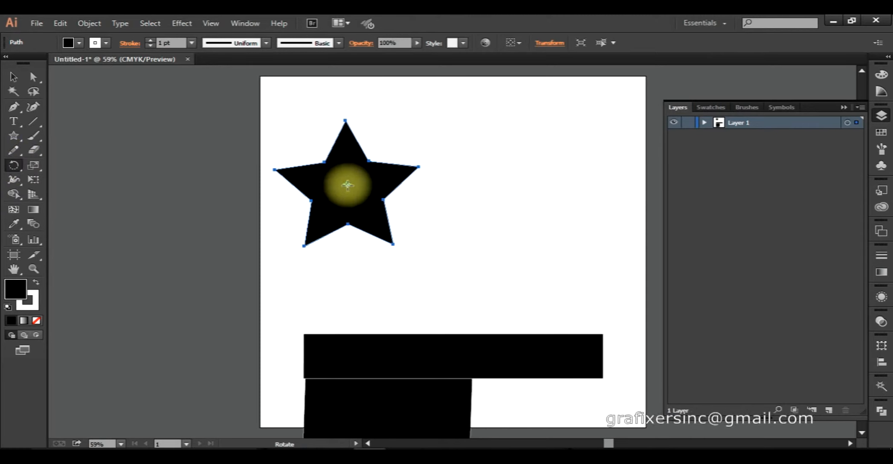
pyautogui.moveTo(347, 184); pyautogui.dragTo(393, 247)
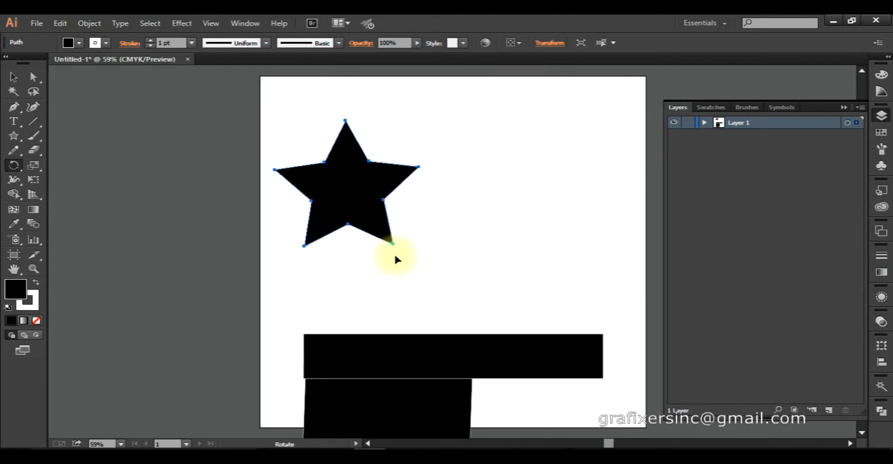
pyautogui.moveTo(345, 122); pyautogui.dragTo(410, 146)
pyautogui.moveTo(499, 245); pyautogui.dragTo(414, 145)
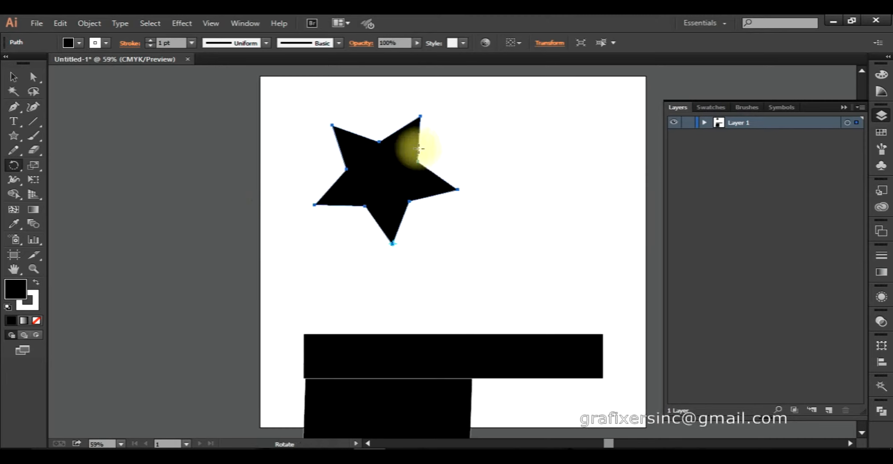
# Move the bar and the large rectangle up the artboard and tilt the large rectangle using its bounding box.
pyautogui.click(13, 77)
pyautogui.moveTo(439, 367); pyautogui.dragTo(421, 310)
pyautogui.moveTo(420, 396); pyautogui.dragTo(460, 212)
pyautogui.moveTo(501, 164); pyautogui.dragTo(323, 157)
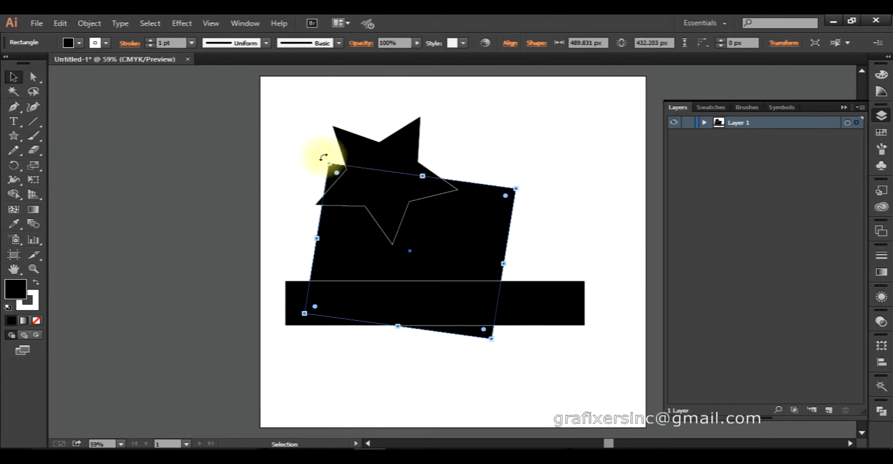
# Rotate the large rectangle about a pivot placed just outside its upper-right corner.
pyautogui.click(13, 165)
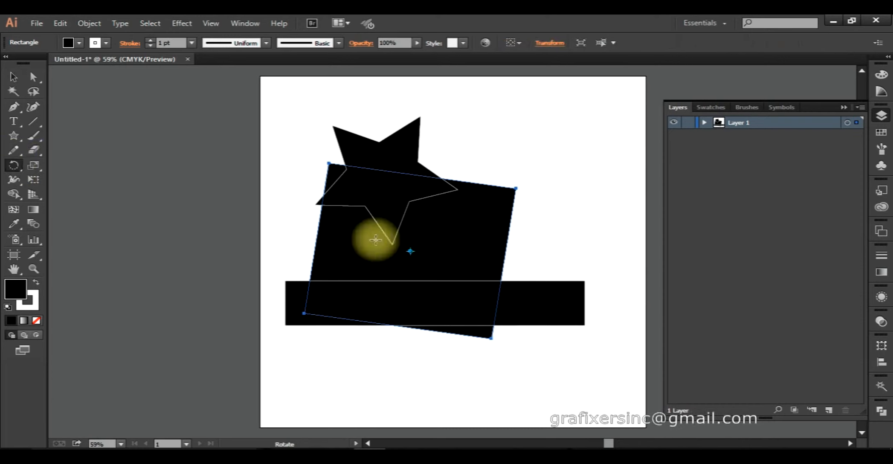
pyautogui.moveTo(410, 251); pyautogui.dragTo(496, 186)
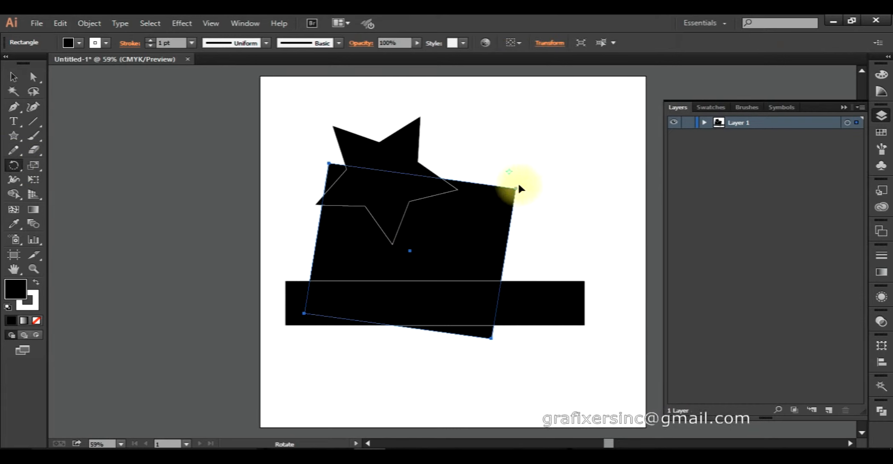
pyautogui.moveTo(303, 315); pyautogui.dragTo(452, 273)
# Arrange the shapes without overlap: large rectangle at the artboard's right, bar near the bottom and star at the upper left.
pyautogui.click(13, 77)
pyautogui.moveTo(505, 155); pyautogui.dragTo(371, 339)
pyautogui.moveTo(484, 247); pyautogui.dragTo(548, 141)
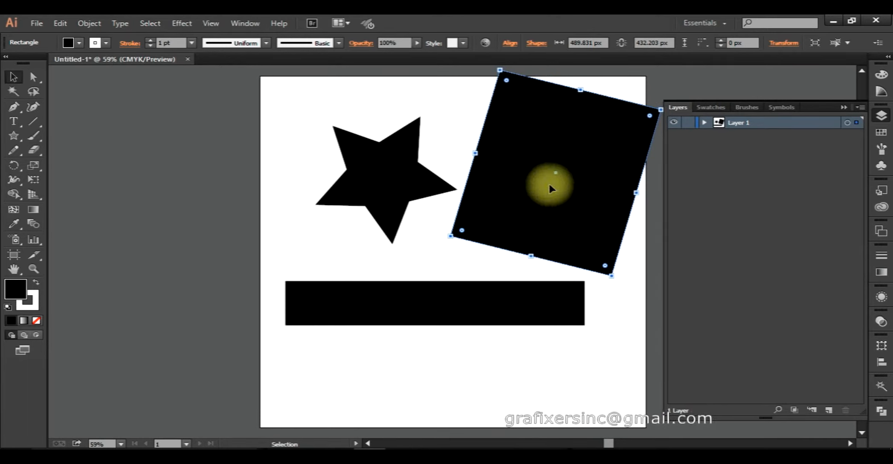
pyautogui.click(100, 161)
pyautogui.moveTo(491, 191); pyautogui.dragTo(488, 201)
pyautogui.moveTo(436, 288); pyautogui.dragTo(393, 350)
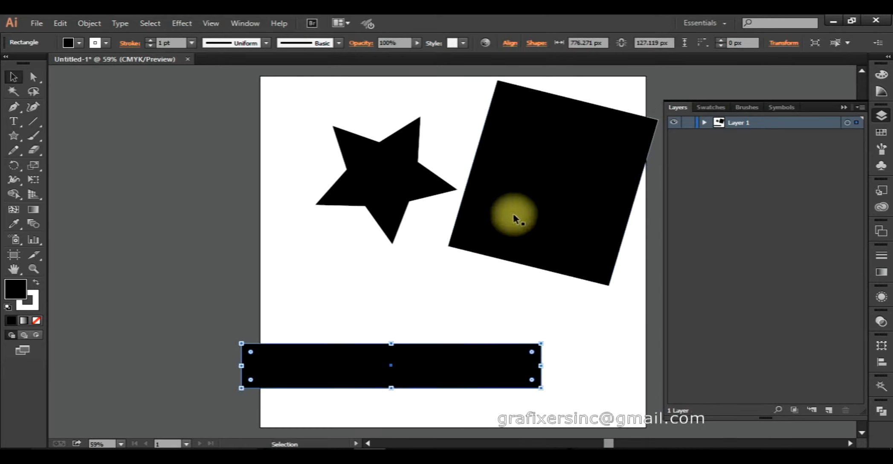
pyautogui.moveTo(508, 218); pyautogui.dragTo(495, 262)
pyautogui.moveTo(379, 203); pyautogui.dragTo(359, 214)
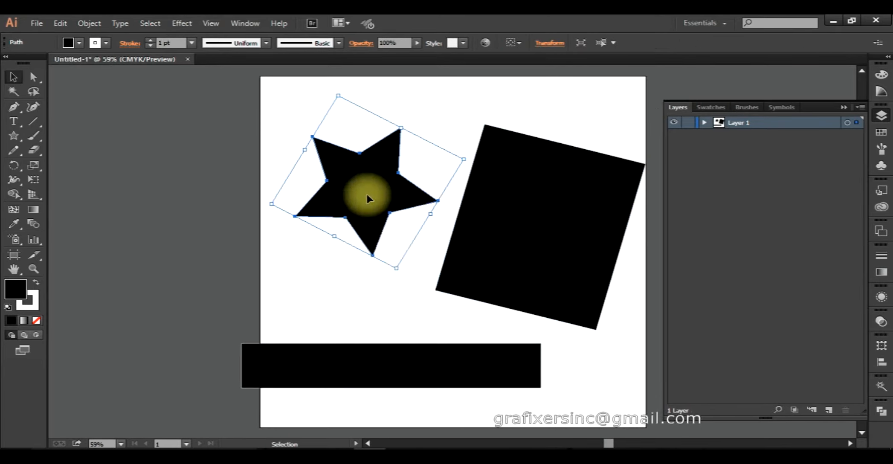
# Open the Rotate transform settings for the star, enter an angle of 140° and enable the preview.
pyautogui.rightClick(367, 201)
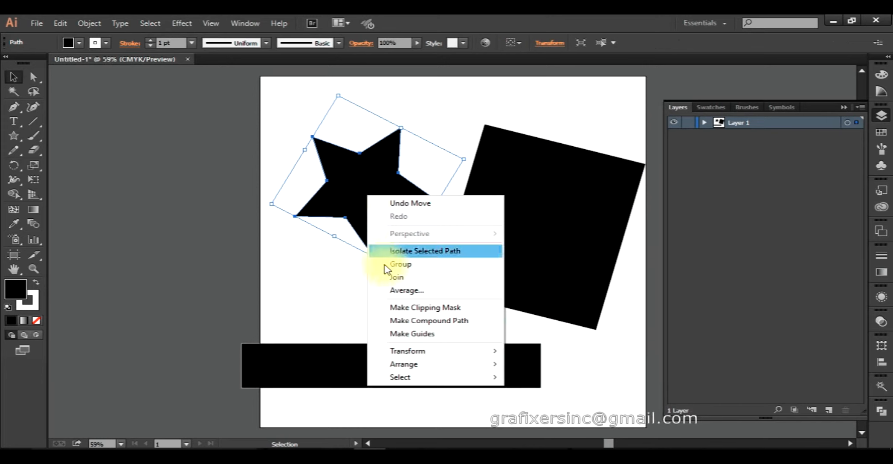
pyautogui.moveTo(416, 355)
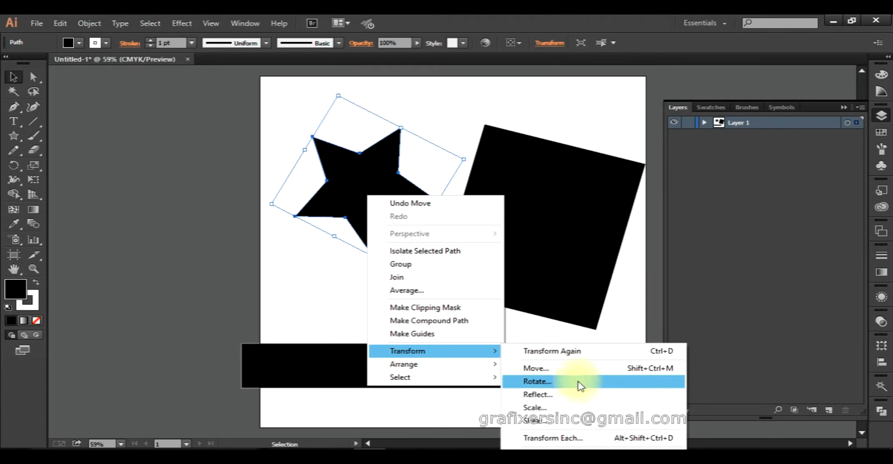
pyautogui.click(541, 385)
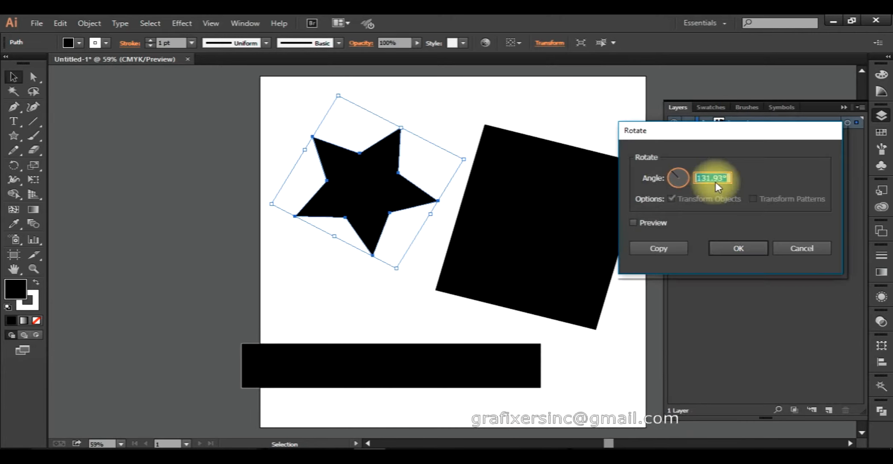
pyautogui.write('140')
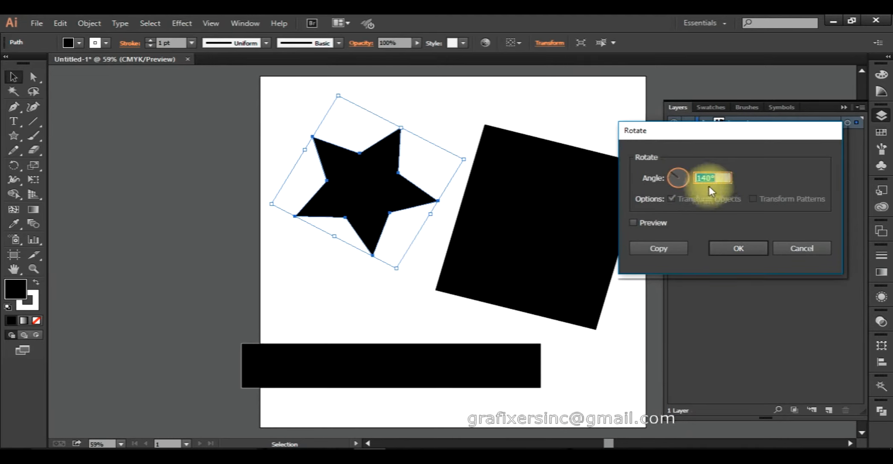
pyautogui.click(633, 223)
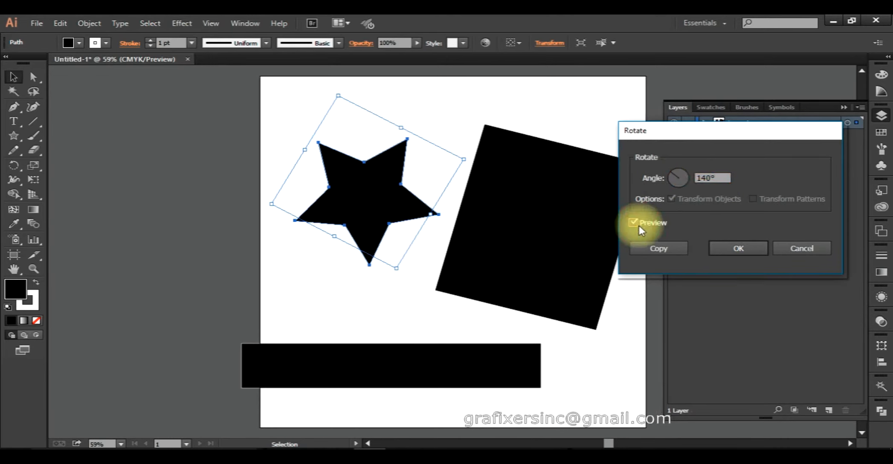
# Step the star's rotation angle down through negative values and back up to 18°, and apply the rotation.
pyautogui.click(718, 174)
pyautogui.hotkey('shift', 'Down')
pyautogui.hotkey('shift', 'Down')
pyautogui.hotkey('shift', 'Down')
pyautogui.hotkey('shift', 'Down')
pyautogui.hotkey('shift', 'Down')
pyautogui.hotkey('shift', 'Down')
pyautogui.hotkey('shift', 'Down')
pyautogui.hotkey('shift', 'Down')
pyautogui.hotkey('shift', 'Down')
pyautogui.hotkey('shift', 'Down')
pyautogui.hotkey('shift', 'Down')
pyautogui.hotkey('shift', 'Down')
pyautogui.hotkey('shift', 'Down')
pyautogui.hotkey('shift', 'Down')
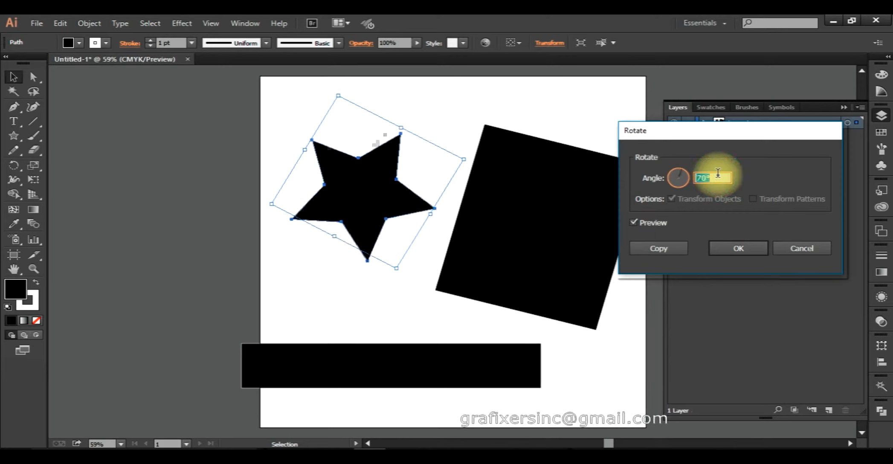
pyautogui.press('Down')
pyautogui.press('Down')
pyautogui.press('Down')
pyautogui.press('Down')
pyautogui.press('Down')
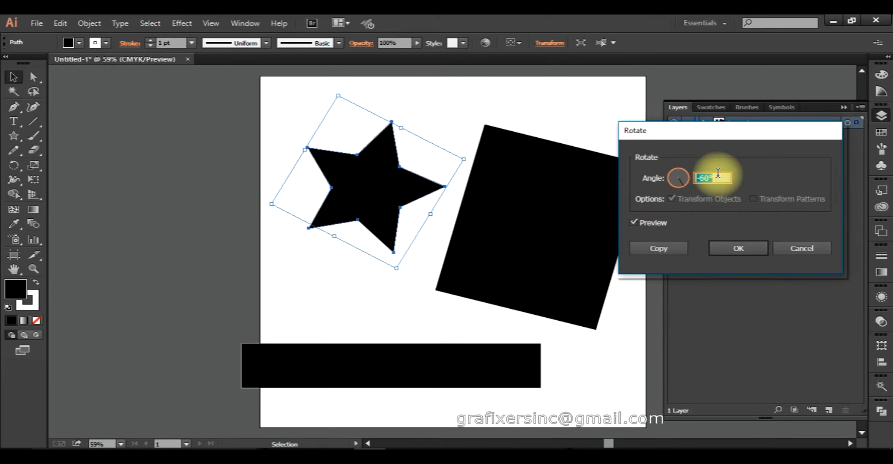
pyautogui.press('Up')
pyautogui.press('Up')
pyautogui.press('Up')
pyautogui.press('Up')
pyautogui.press('Up')
pyautogui.press('Up')
pyautogui.press('Up')
pyautogui.press('Up')
pyautogui.press('Up')
pyautogui.press('Up')
pyautogui.press('Up')
pyautogui.press('Up')
pyautogui.press('Up')
pyautogui.press('Up')
pyautogui.press('Up')
pyautogui.press('Up')
pyautogui.press('Up')
pyautogui.press('Up')
pyautogui.press('Up')
pyautogui.press('Up')
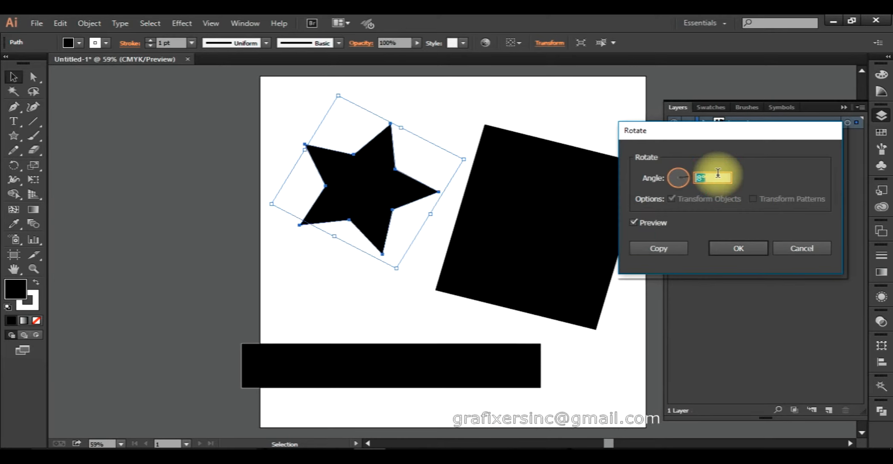
pyautogui.click(730, 251)
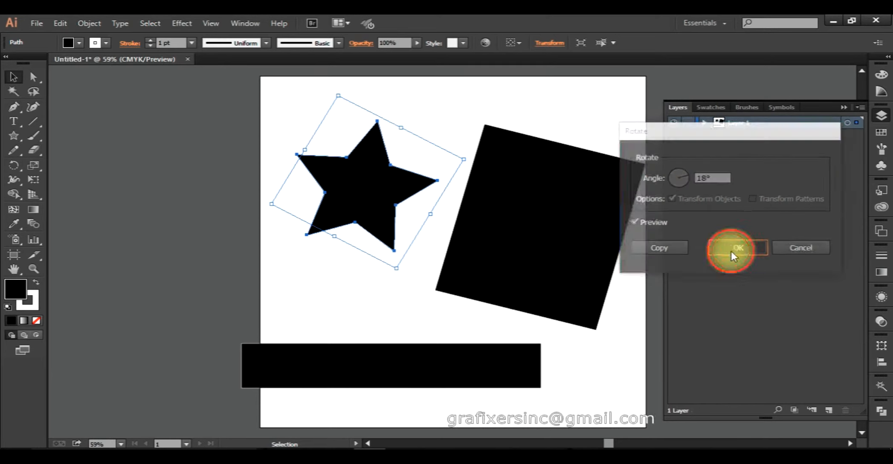
# Open the Rotate transform for the star, preview -10° and 0°, and create a copy rotated by 20°.
pyautogui.rightClick(357, 187)
pyautogui.moveTo(433, 345)
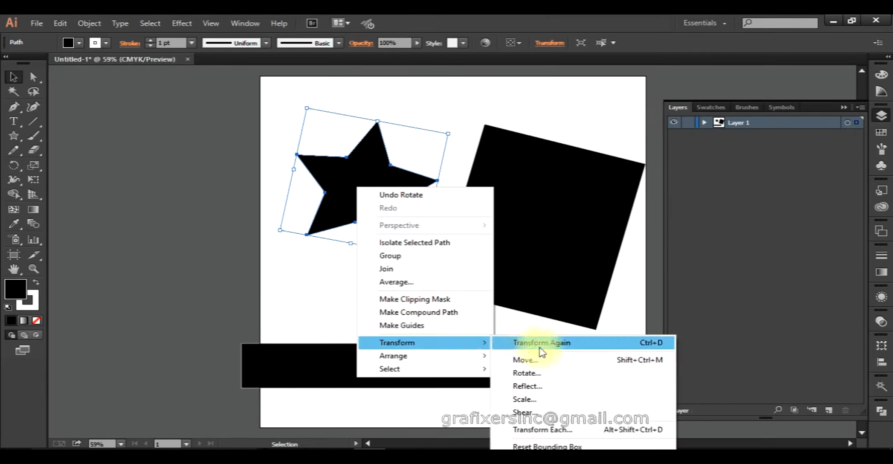
pyautogui.click(523, 372)
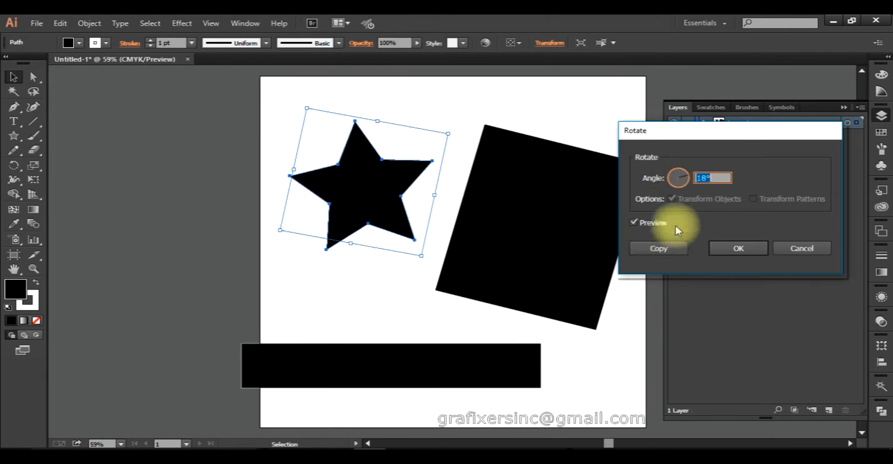
pyautogui.write('-10')
pyautogui.press('Tab')
pyautogui.write('0')
pyautogui.press('Tab')
pyautogui.write('20')
pyautogui.press('Tab')
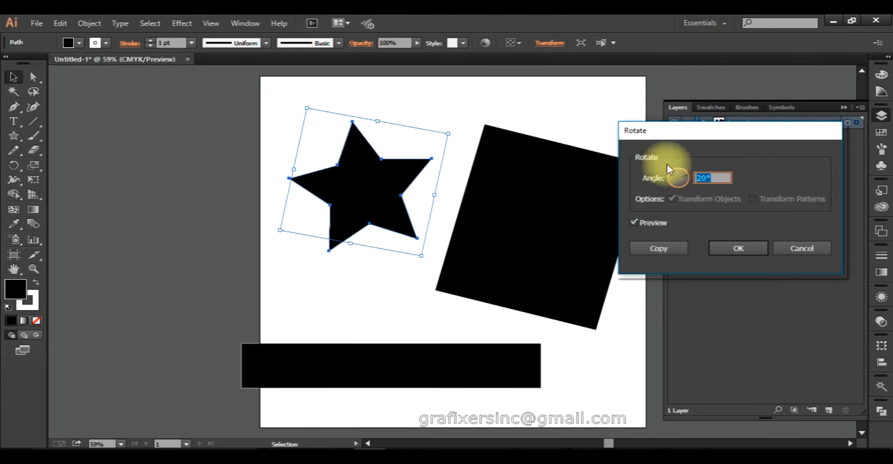
pyautogui.click(662, 250)
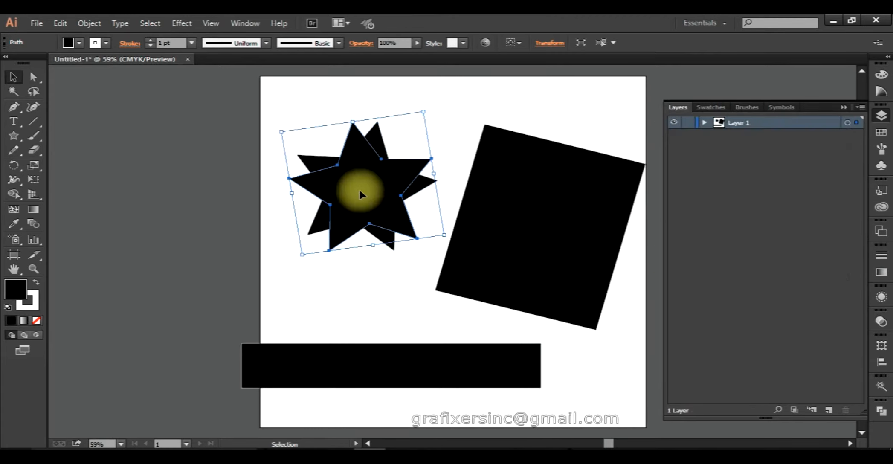
# Select the rotated copy and the original star in turn to check that they are separate objects.
pyautogui.click(404, 132)
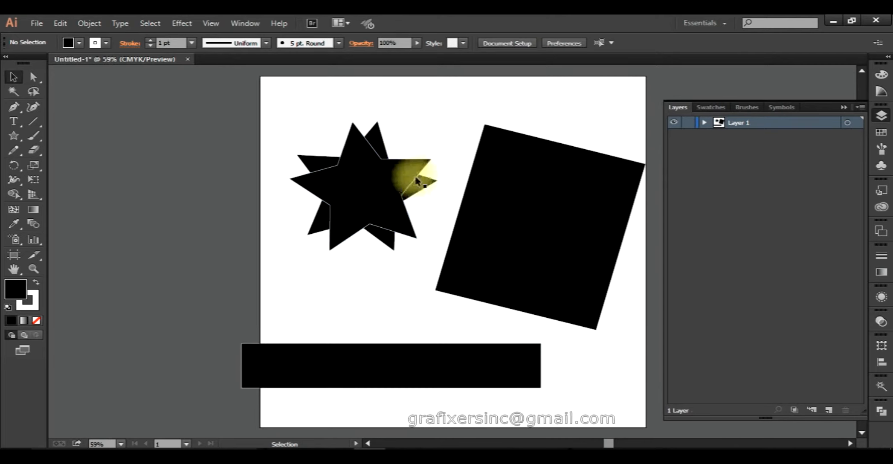
pyautogui.click(378, 187)
pyautogui.click(305, 305)
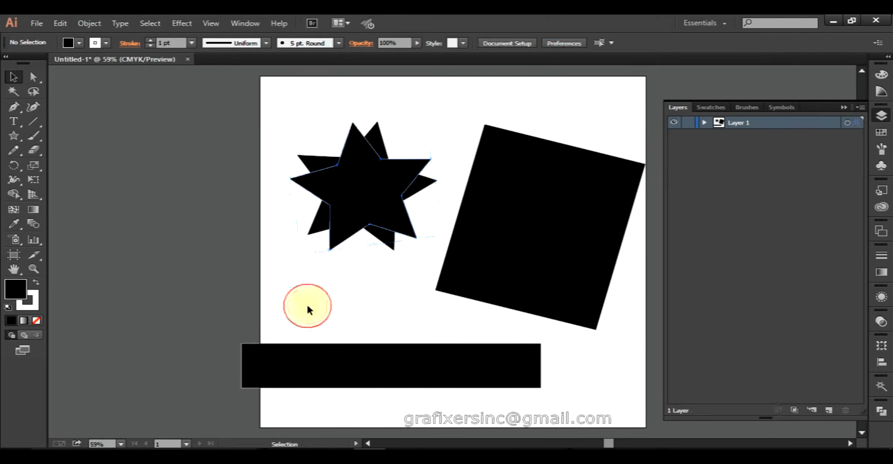
pyautogui.click(372, 135)
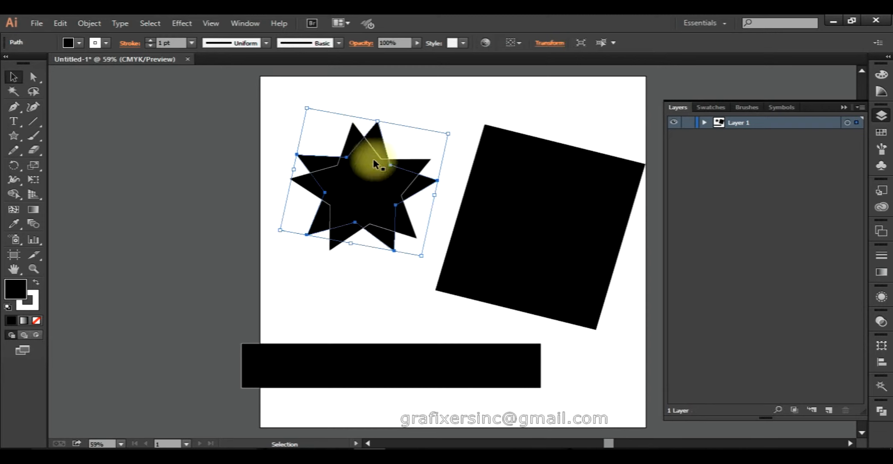
# Create another copy of the front star, rotated by 20° with the Rotate transform.
pyautogui.click(367, 190)
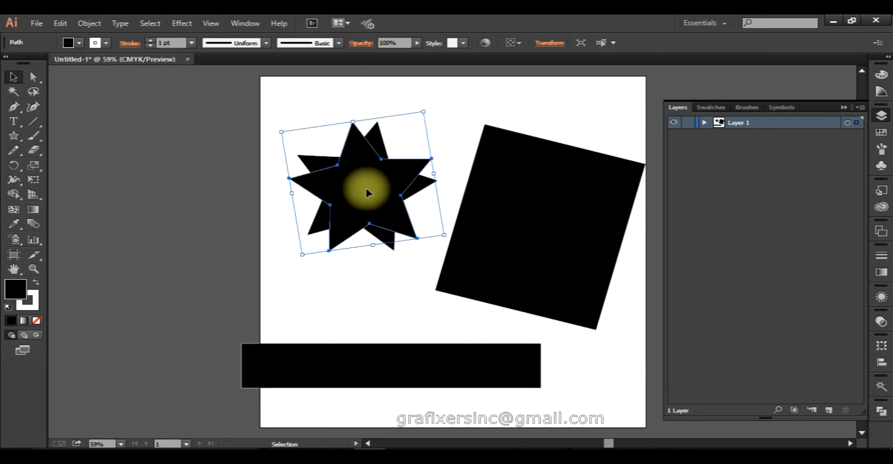
pyautogui.rightClick(366, 193)
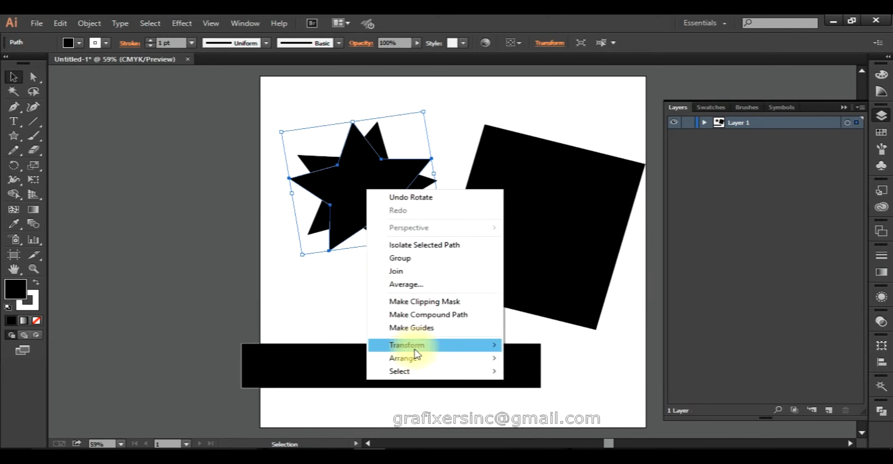
pyautogui.moveTo(420, 346)
pyautogui.click(535, 375)
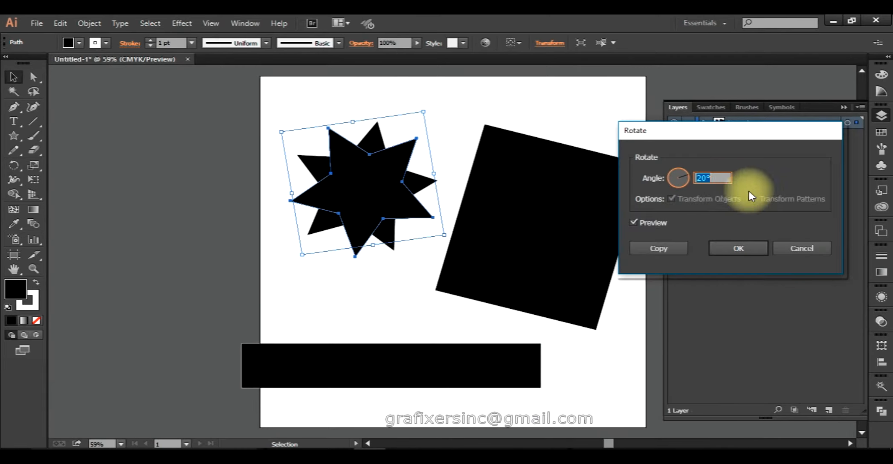
pyautogui.click(672, 250)
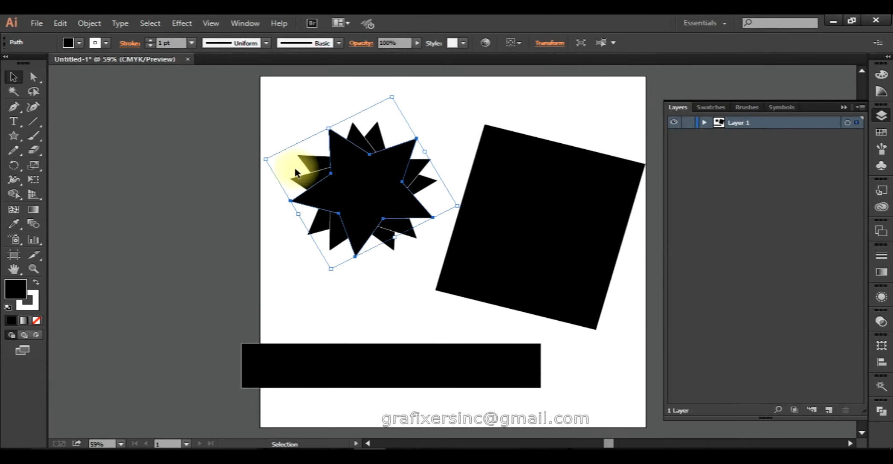
# Add one more star copy, rotated a further 20° from the newest star.
pyautogui.rightClick(365, 176)
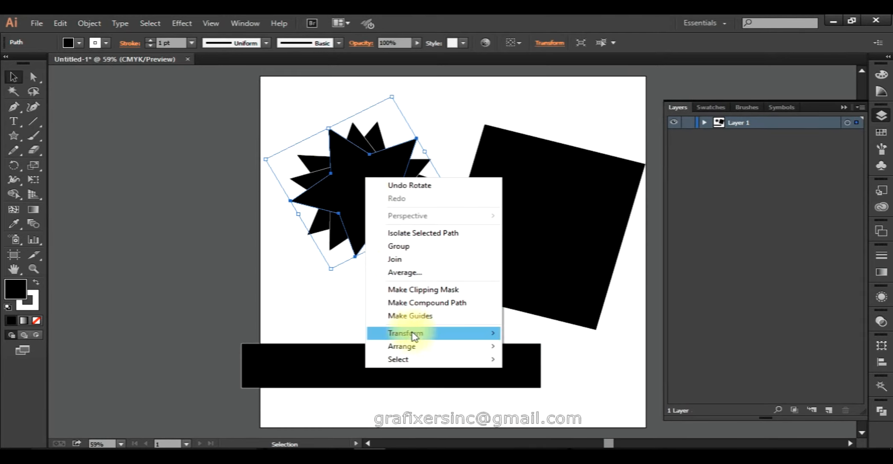
pyautogui.moveTo(411, 338)
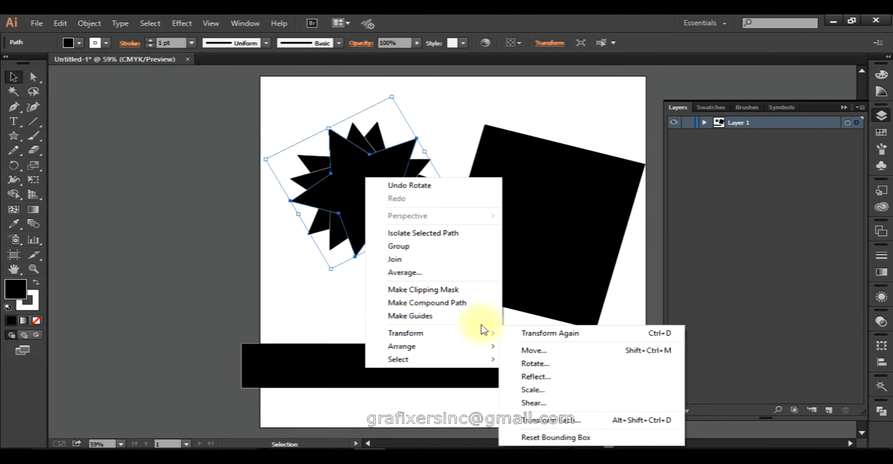
pyautogui.moveTo(456, 335)
pyautogui.click(541, 367)
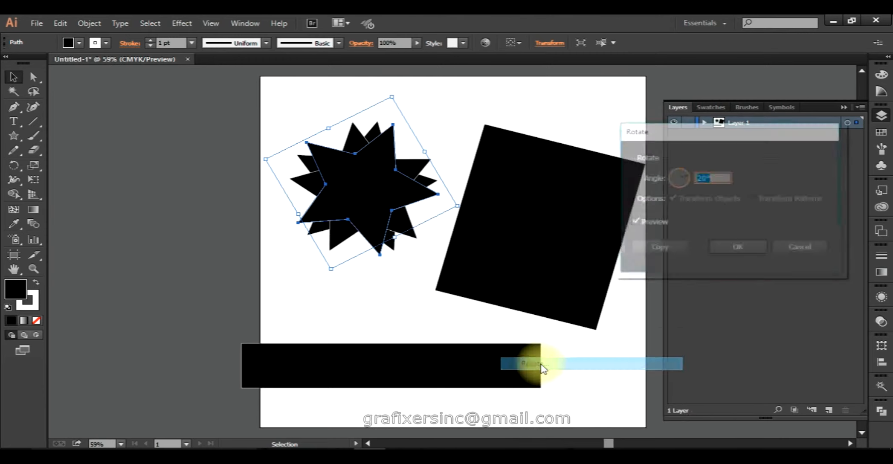
pyautogui.click(654, 248)
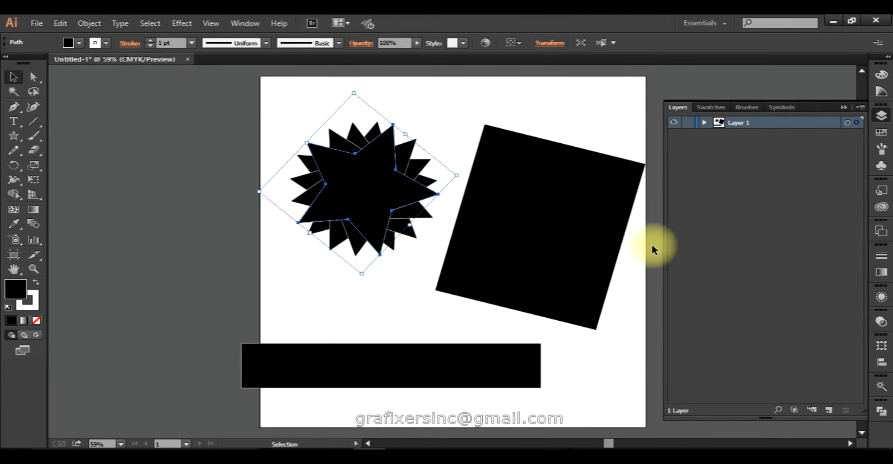
# Repeat the last rotate-and-copy transform several times to build a dense radial burst of stars.
pyautogui.press('a')
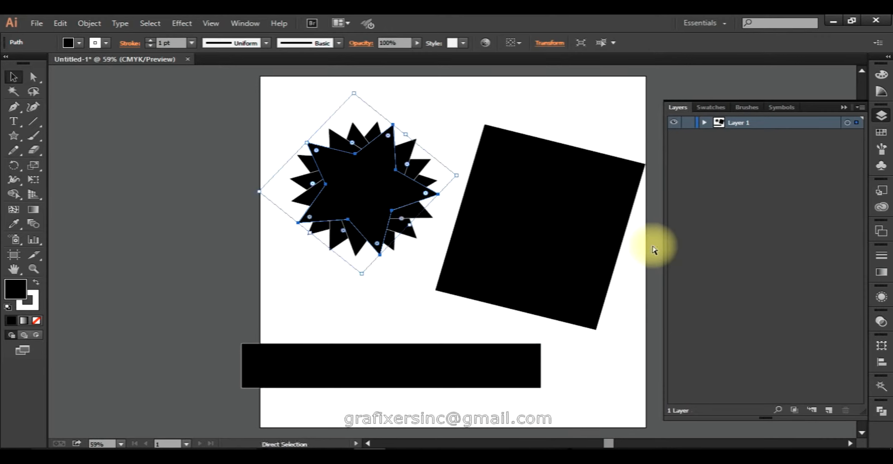
pyautogui.hotkey('ctrl', 'd')
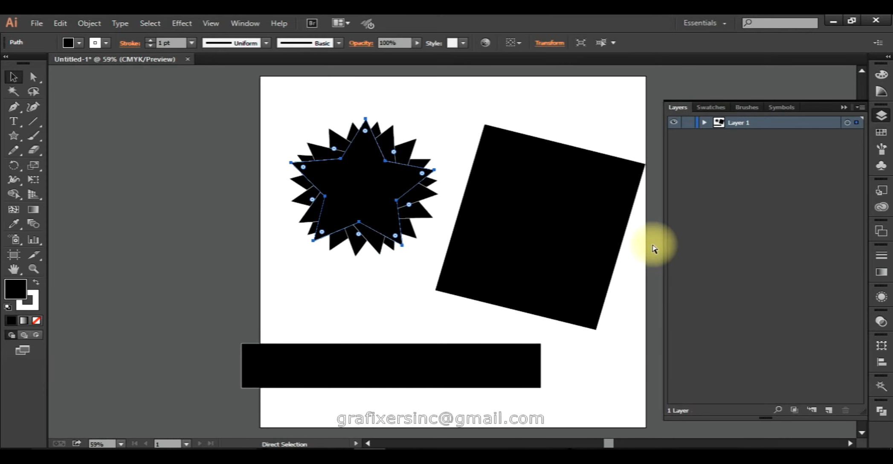
pyautogui.hotkey('ctrl', 'd')
pyautogui.hotkey('ctrl', 'd')
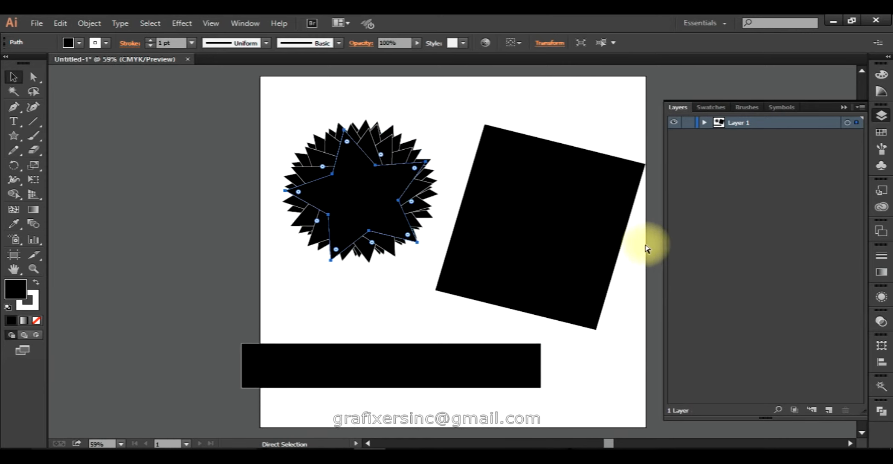
pyautogui.hotkey('ctrl', 'd')
pyautogui.hotkey('ctrl', 'd')
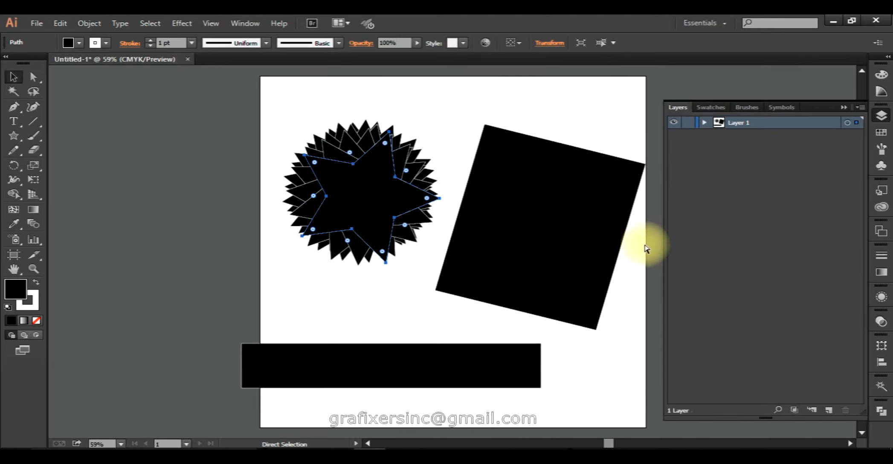
pyautogui.hotkey('ctrl', 'd')
pyautogui.hotkey('ctrl', 'd')
pyautogui.hotkey('ctrl', 'd')
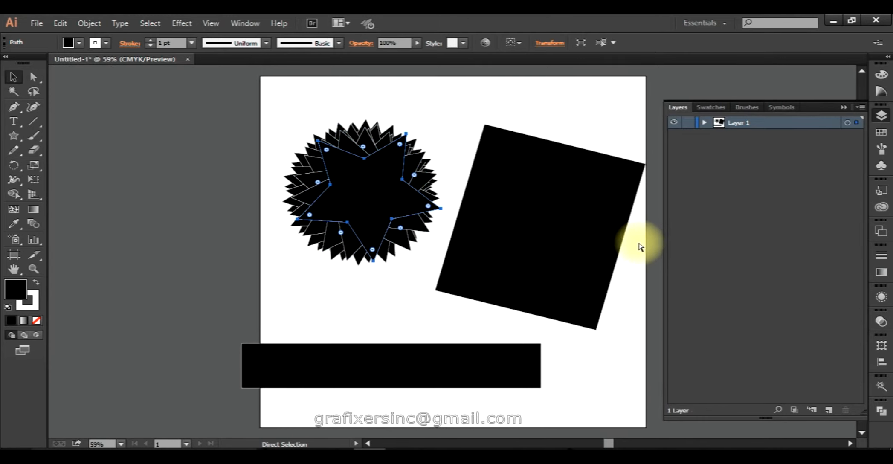
# Move the large rectangle to the artboard's left, partly behind the star burst, and duplicate it a short distance to the right.
pyautogui.click(13, 77)
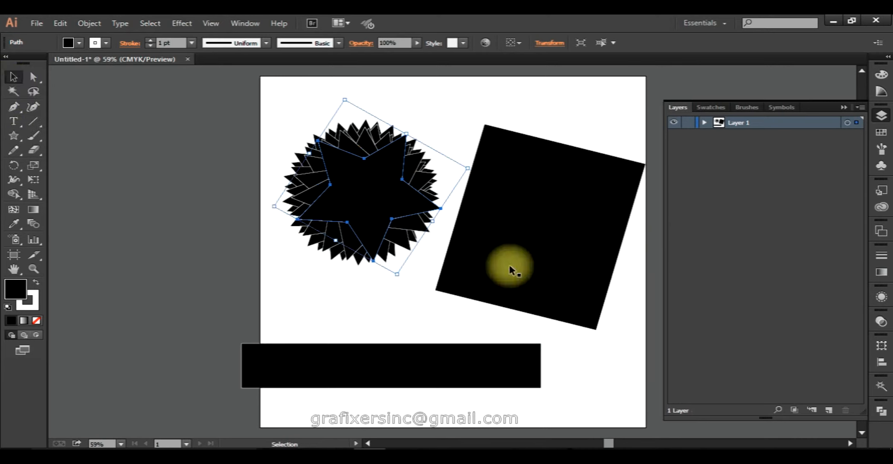
pyautogui.moveTo(514, 261); pyautogui.dragTo(341, 301)
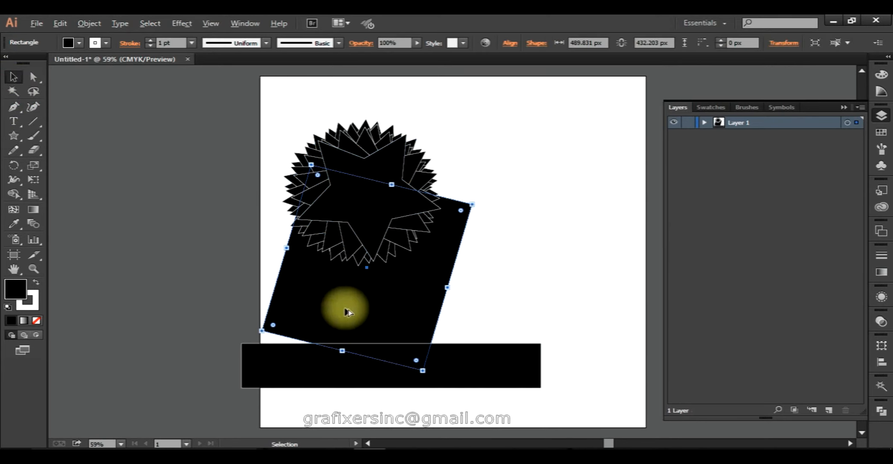
pyautogui.press('alt')
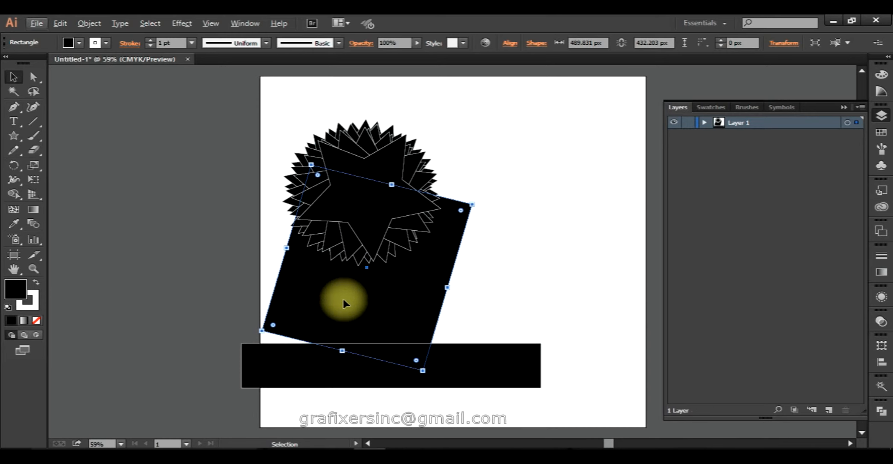
pyautogui.press('alt')
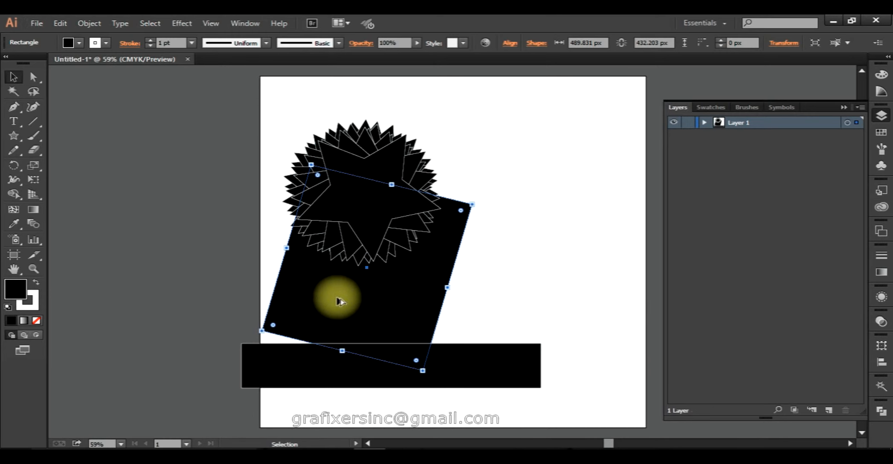
pyautogui.moveTo(340, 302); pyautogui.dragTo(417, 301)
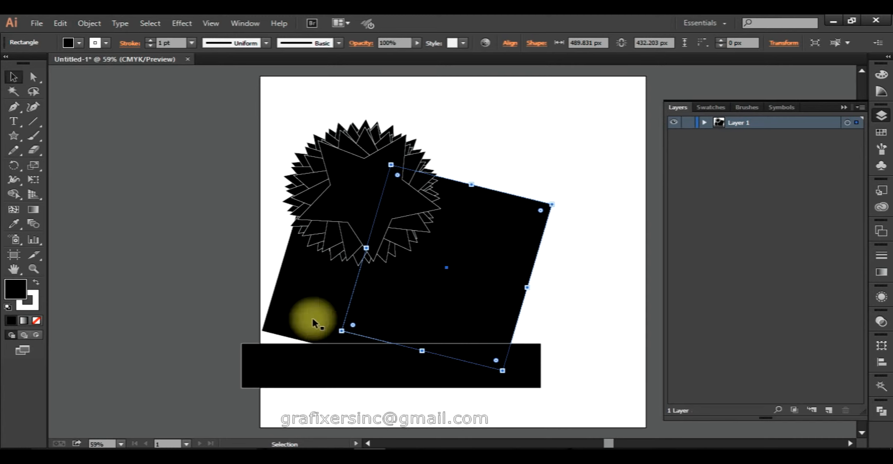
# Repeat the last rectangle duplication three times to extend the evenly spaced row to the right, and clear the selection.
pyautogui.press('a')
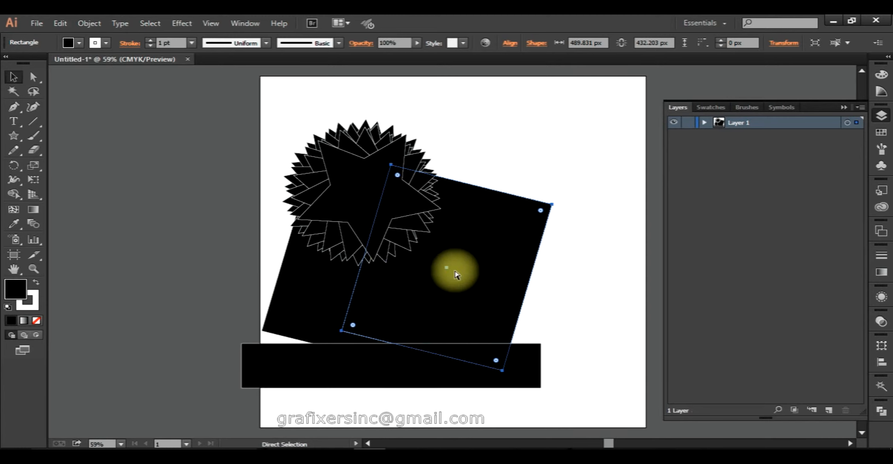
pyautogui.press('ctrl')
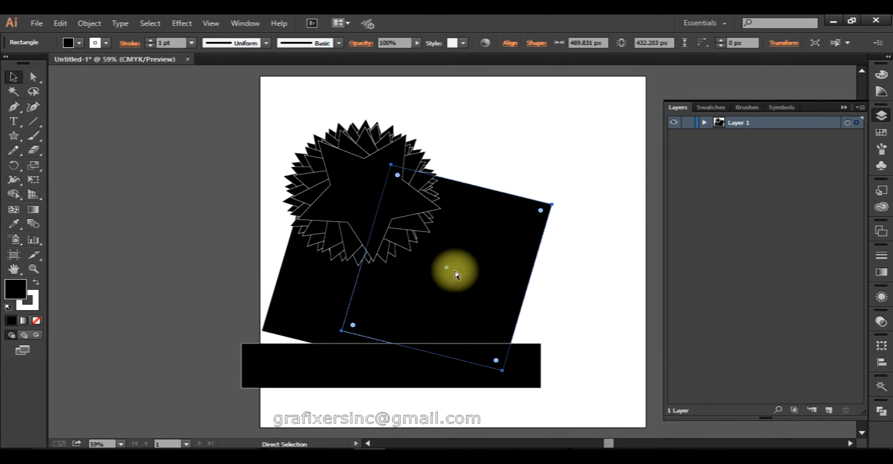
pyautogui.hotkey('ctrl', 'd')
pyautogui.hotkey('ctrl', 'd')
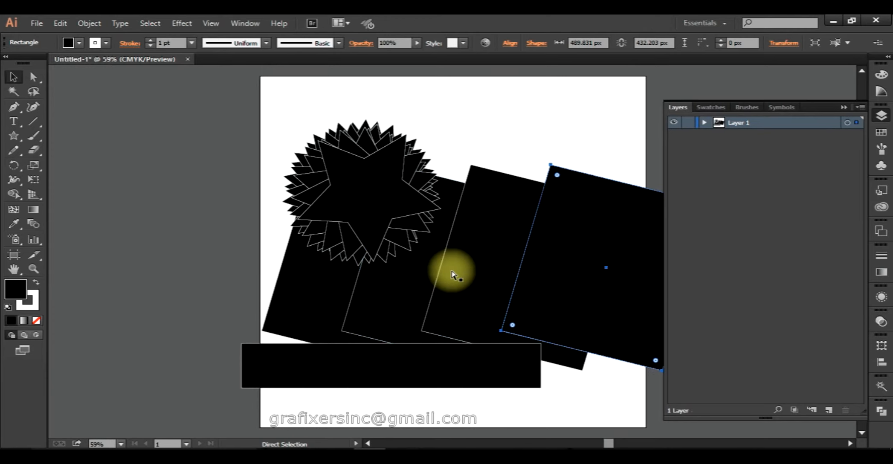
pyautogui.hotkey('ctrl', 'd')
pyautogui.hotkey('ctrl', '-')
pyautogui.moveTo(452, 274); pyautogui.dragTo(358, 277)
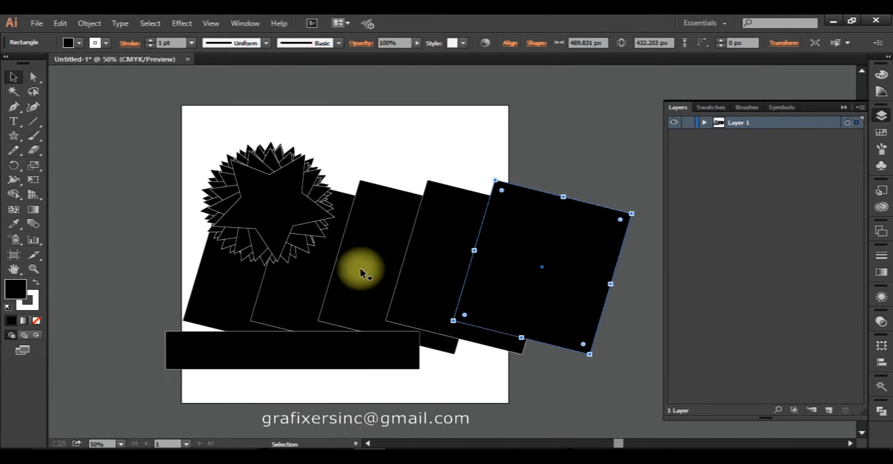
pyautogui.click(372, 150)
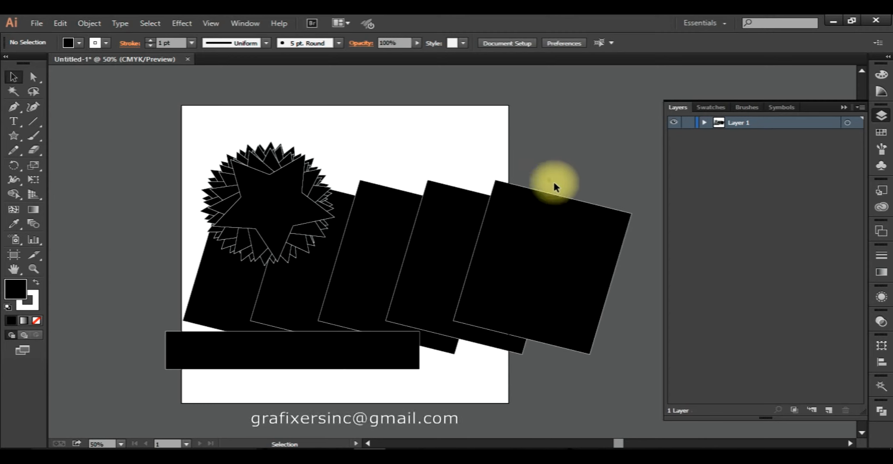
# Select all the duplicated large rectangles together and delete them, keeping the star burst and the bar.
pyautogui.moveTo(417, 310); pyautogui.dragTo(333, 314)
pyautogui.press('Delete')
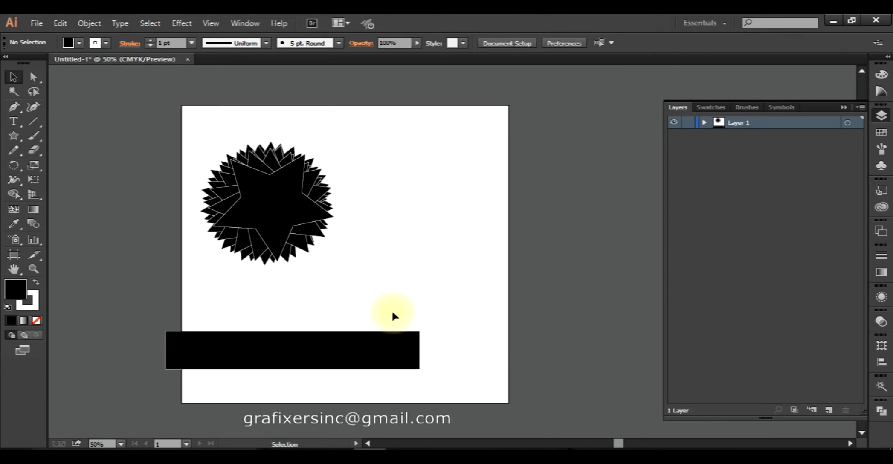
pyautogui.moveTo(379, 172); pyautogui.dragTo(164, 278)
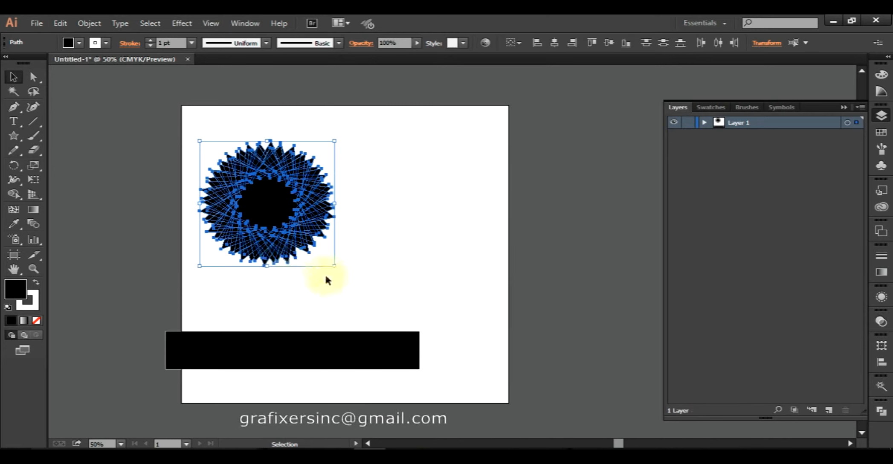
pyautogui.click(347, 278)
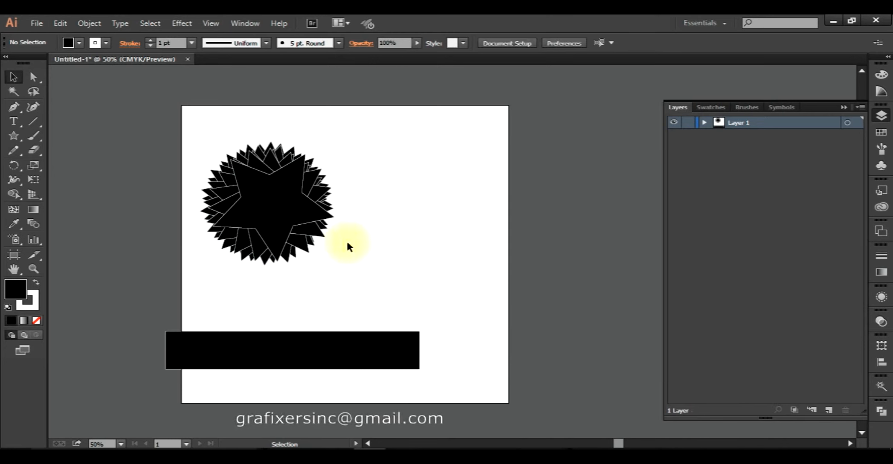
pyautogui.moveTo(360, 157); pyautogui.dragTo(219, 255)
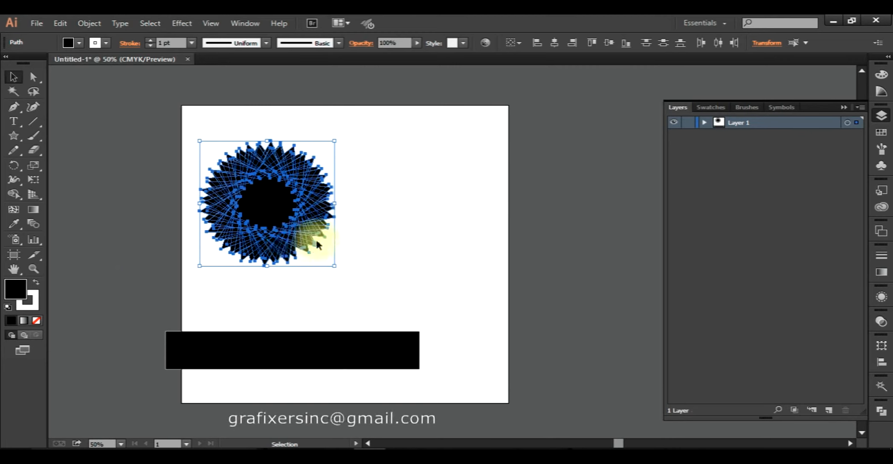
pyautogui.click(352, 211)
pyautogui.moveTo(350, 157); pyautogui.dragTo(186, 261)
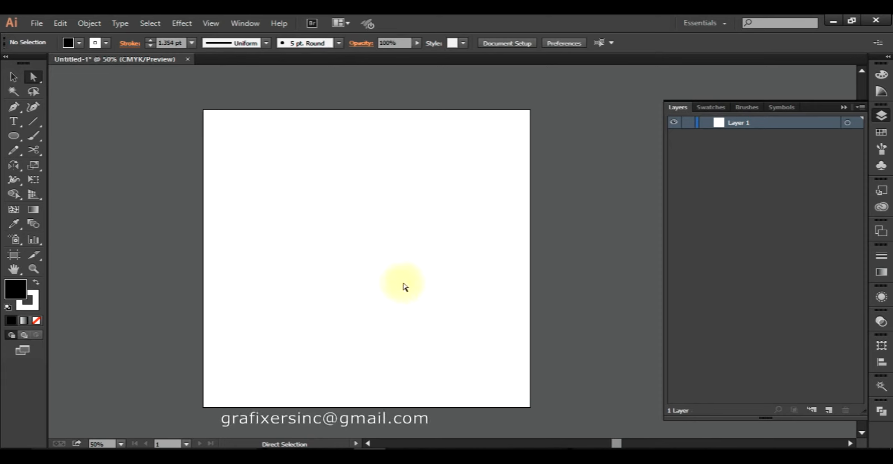
pyautogui.moveTo(13, 169); pyautogui.dragTo(63, 178)
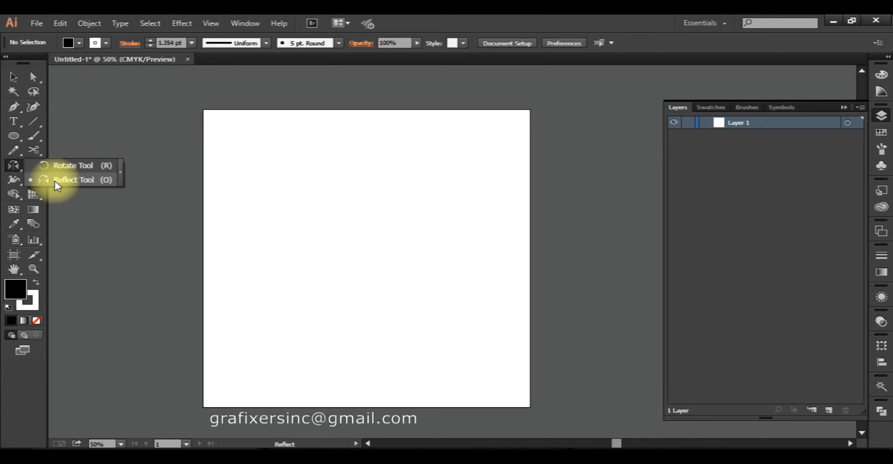
pyautogui.moveTo(55, 181); pyautogui.dragTo(55, 181)
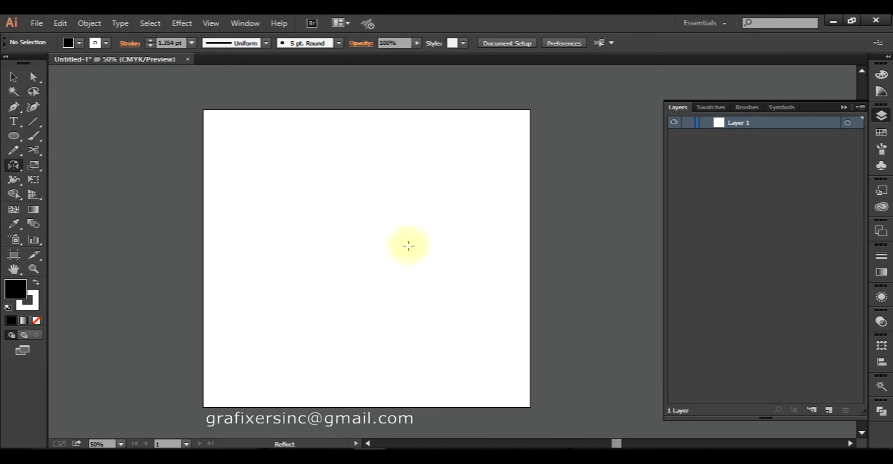
pyautogui.click(15, 77)
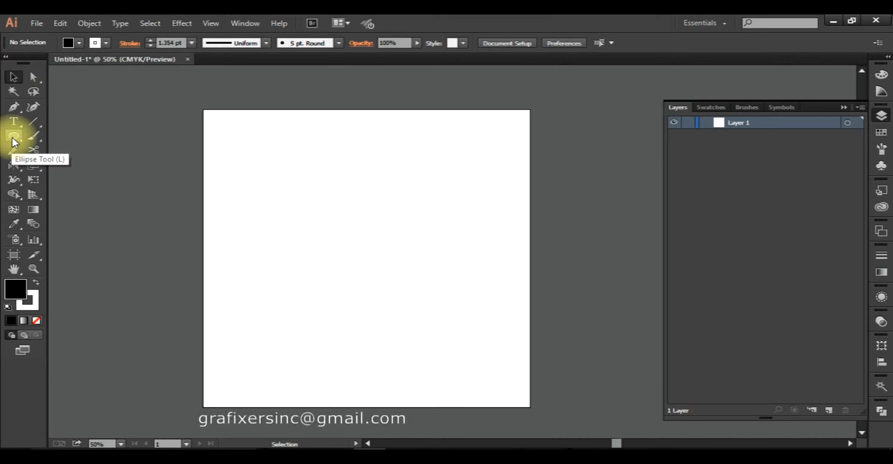
# Draw a large black ellipse in the middle of the artboard.
pyautogui.moveTo(12, 137); pyautogui.dragTo(55, 163)
pyautogui.moveTo(283, 170); pyautogui.dragTo(455, 337)
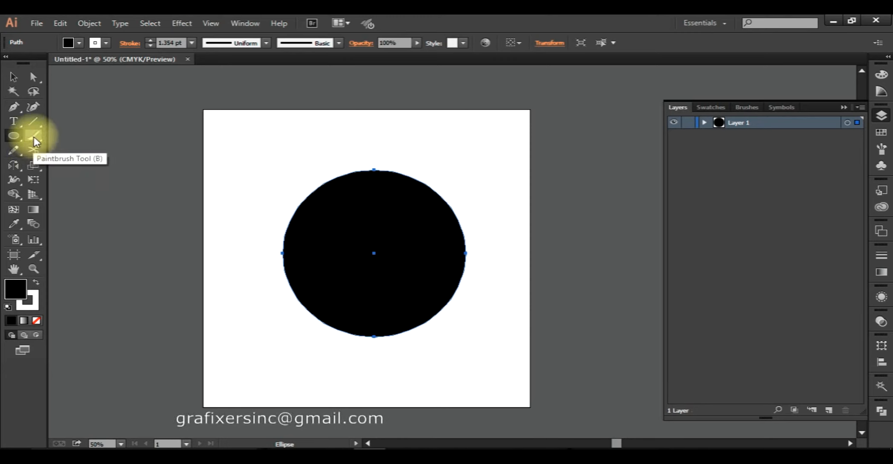
# Cut the ellipse vertically through its centre with the Knife and delete the right half.
pyautogui.click(33, 154)
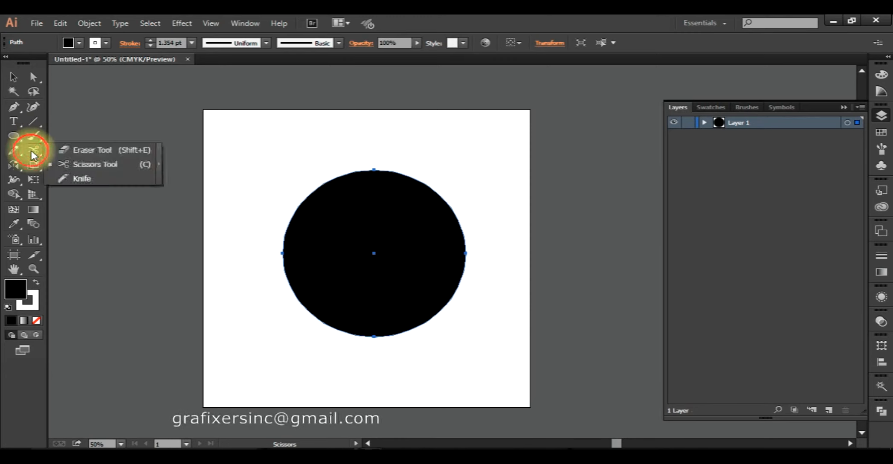
pyautogui.click(77, 177)
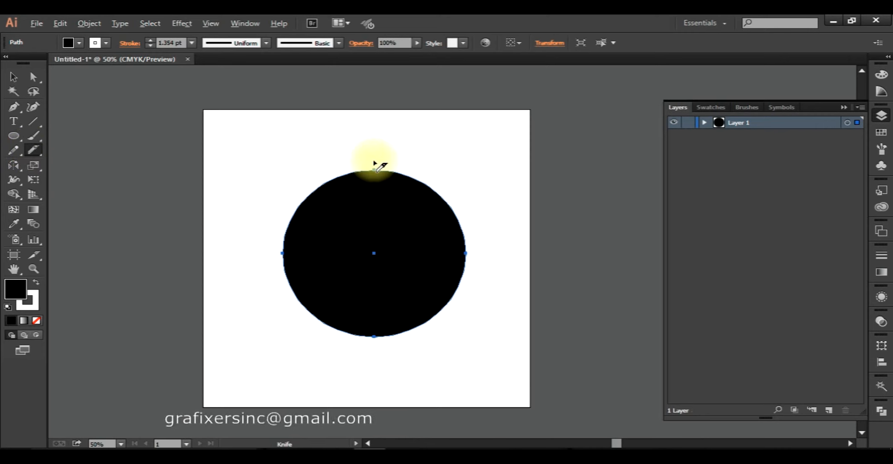
pyautogui.moveTo(374, 167); pyautogui.dragTo(389, 355)
pyautogui.press('a')
pyautogui.click(410, 273)
pyautogui.press('Delete')
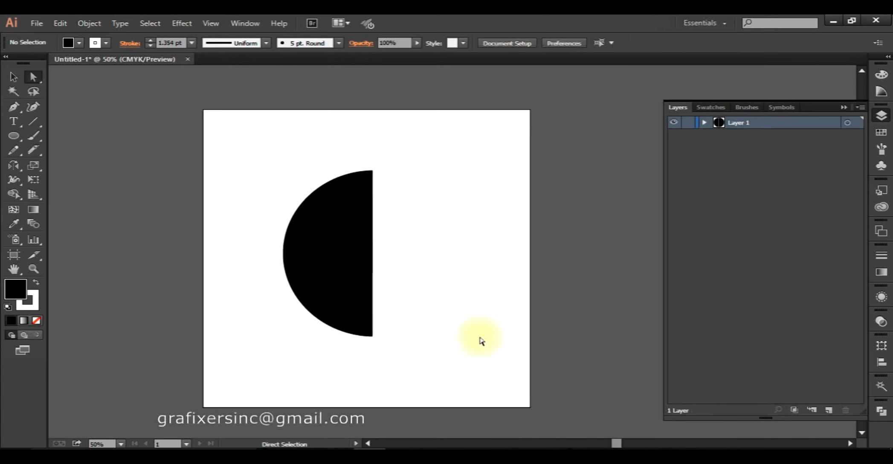
# Reflect a copy of the half ellipse across the vertical axis, with the reference point on its straight edge, and clear the selection.
pyautogui.click(371, 247)
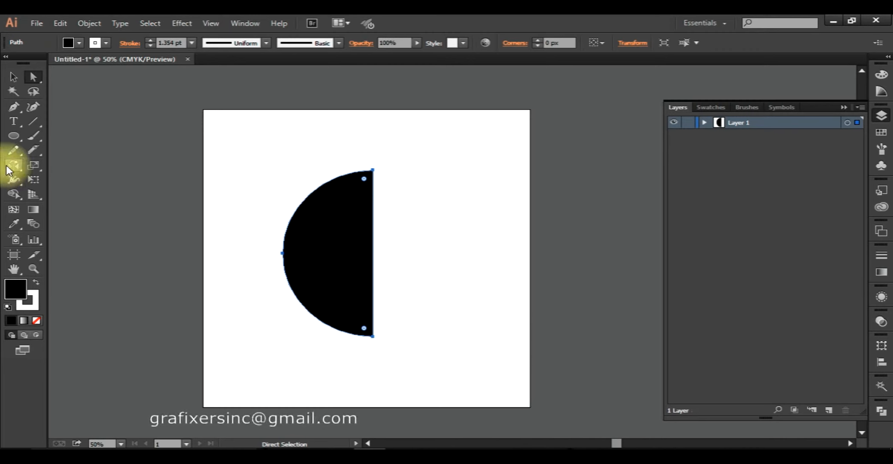
pyautogui.click(14, 76)
pyautogui.click(355, 244)
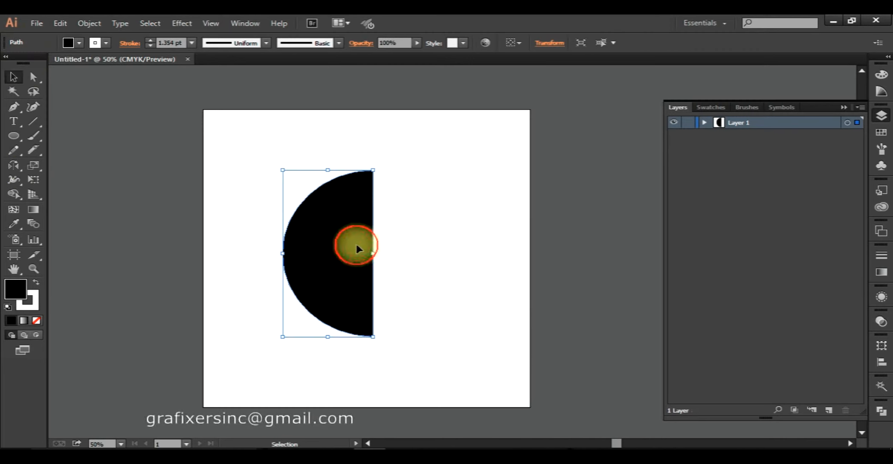
pyautogui.click(13, 166)
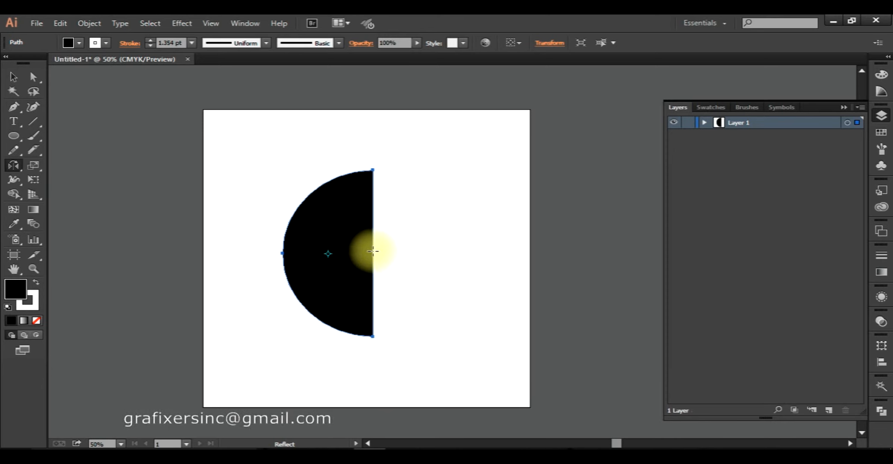
pyautogui.scroll(2, 373, 251)
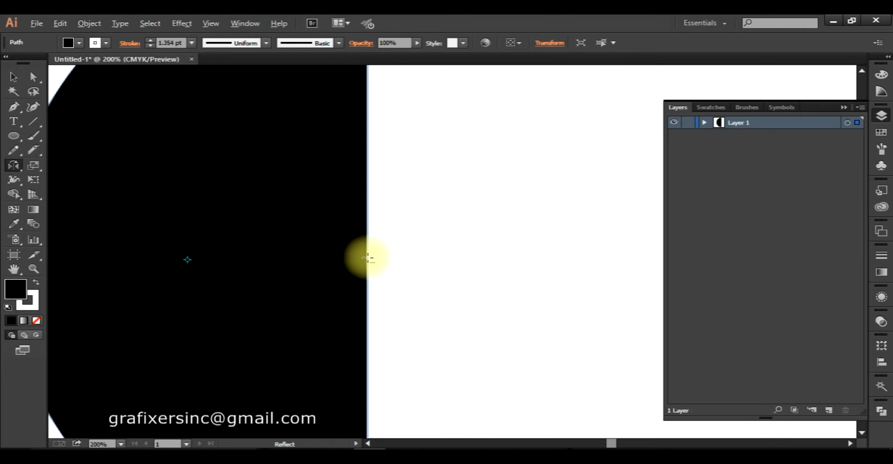
pyautogui.scroll(-2, 368, 258)
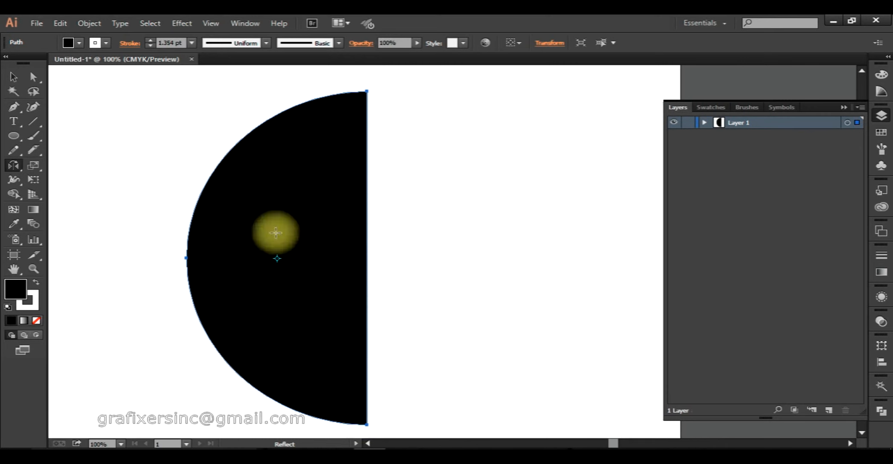
pyautogui.keyDown('alt'); pyautogui.click(367, 263); pyautogui.keyUp('alt')
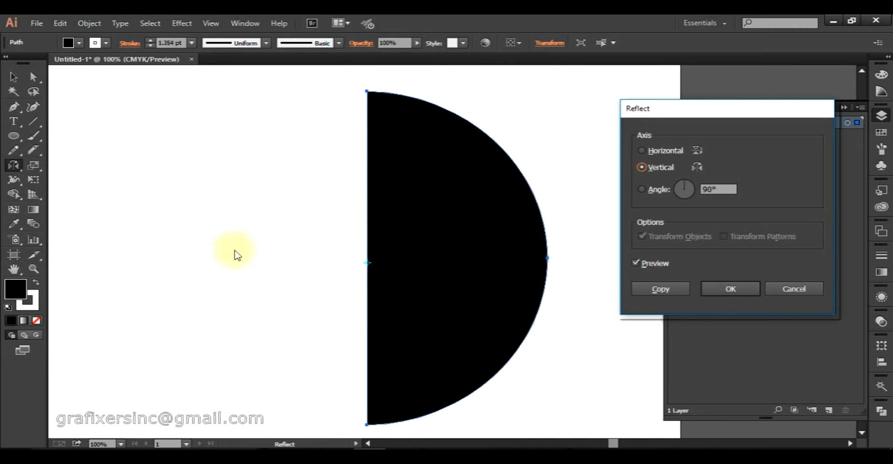
pyautogui.click(673, 291)
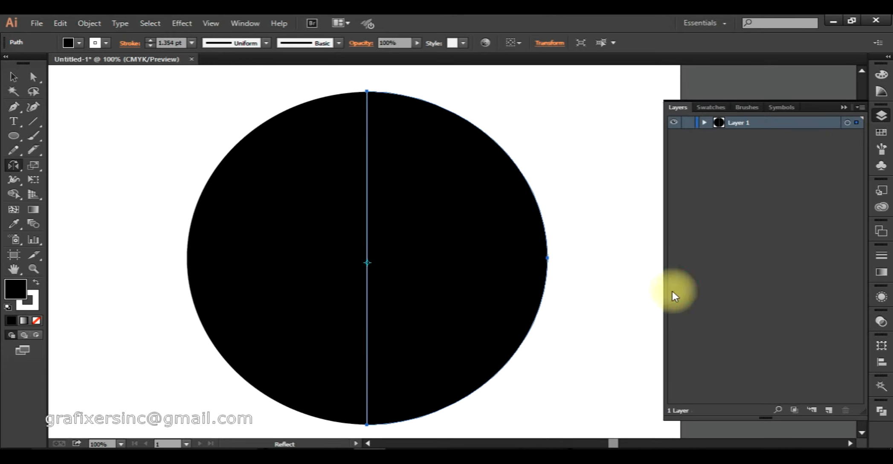
pyautogui.press('a')
pyautogui.click(611, 237)
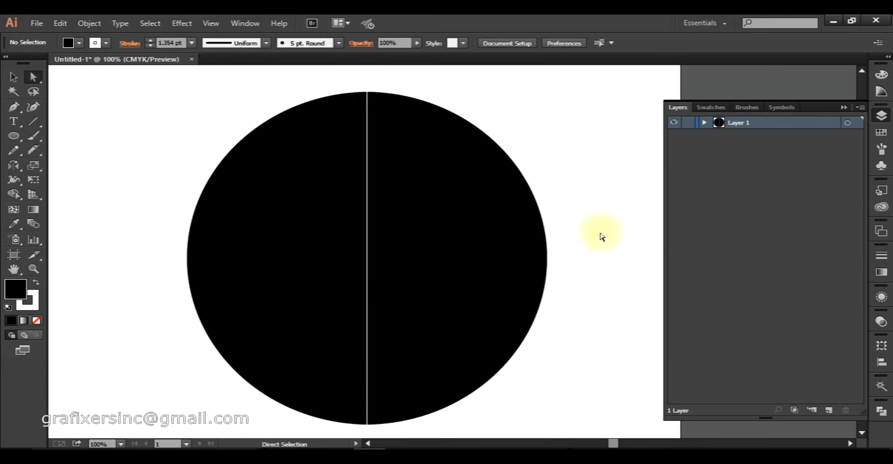
# Select both halves of the ellipse and set their stroke to None, then clear the selection.
pyautogui.click(367, 240)
pyautogui.hotkey('ctrl', '=')
pyautogui.moveTo(476, 223); pyautogui.dragTo(442, 324)
pyautogui.click(452, 142)
pyautogui.click(376, 203)
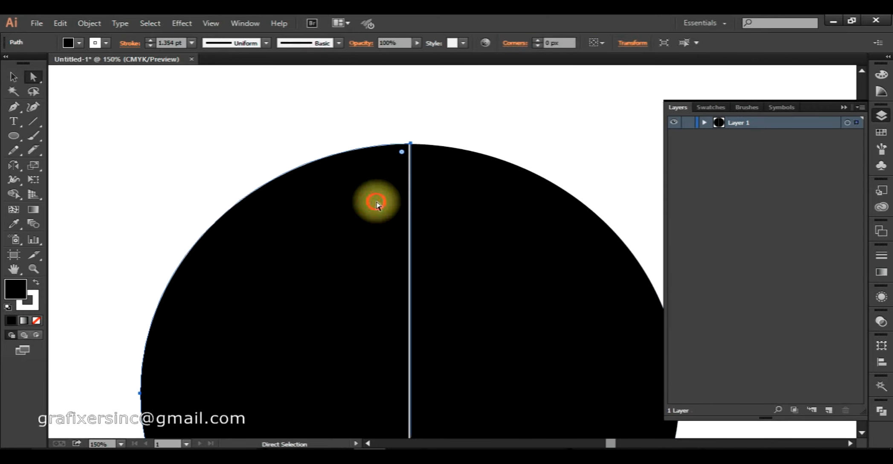
pyautogui.click(456, 215)
pyautogui.keyDown('shift'); pyautogui.click(355, 227); pyautogui.keyUp('shift')
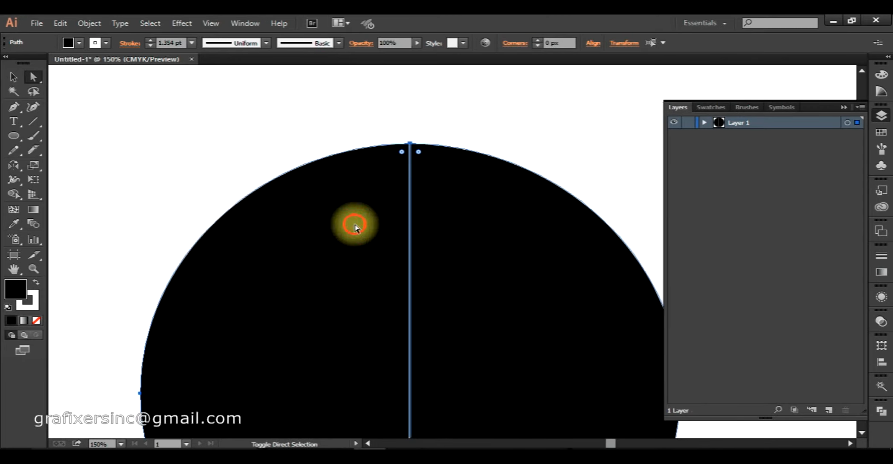
pyautogui.click(36, 283)
pyautogui.click(36, 283)
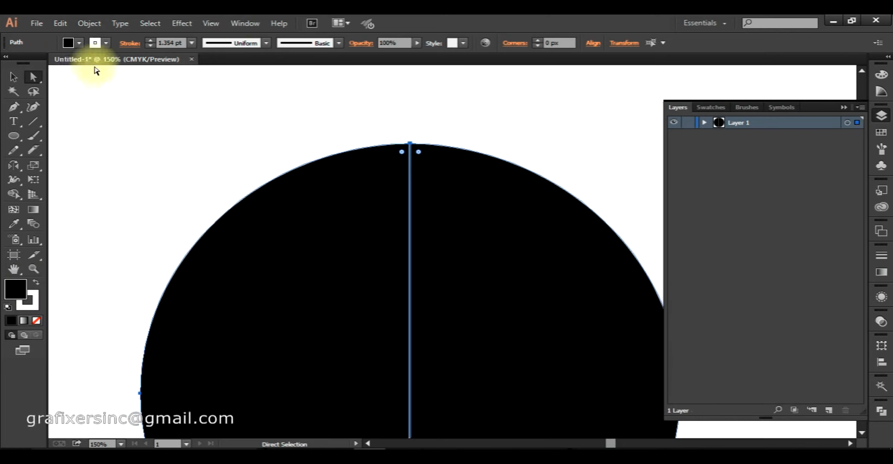
pyautogui.click(105, 43)
pyautogui.click(21, 65)
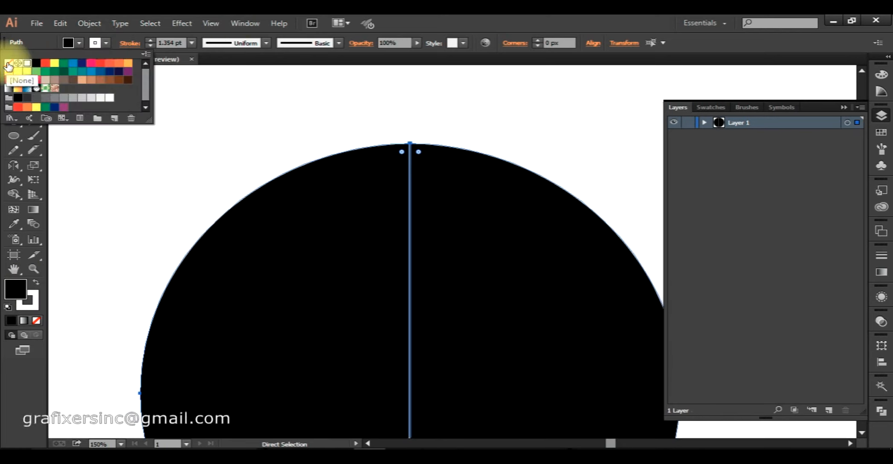
pyautogui.click(332, 100)
# Preview reflecting both halves about the ellipse's rightmost point across the vertical and horizontal axes, and cancel the reflection.
pyautogui.scroll(-2, 467, 208)
pyautogui.moveTo(460, 284); pyautogui.dragTo(439, 241)
pyautogui.moveTo(533, 231); pyautogui.dragTo(508, 271)
pyautogui.press('v')
pyautogui.moveTo(530, 197); pyautogui.dragTo(339, 317)
pyautogui.click(13, 165)
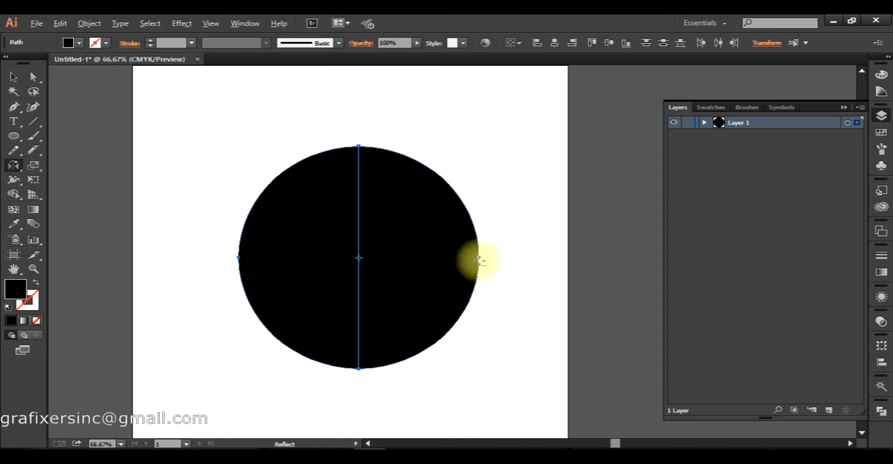
pyautogui.keyDown('alt'); pyautogui.click(478, 258); pyautogui.keyUp('alt')
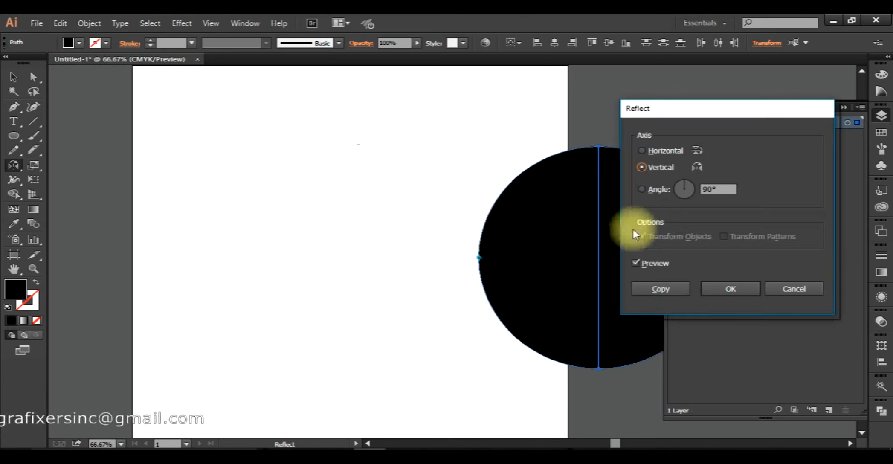
pyautogui.moveTo(705, 115); pyautogui.dragTo(179, 122)
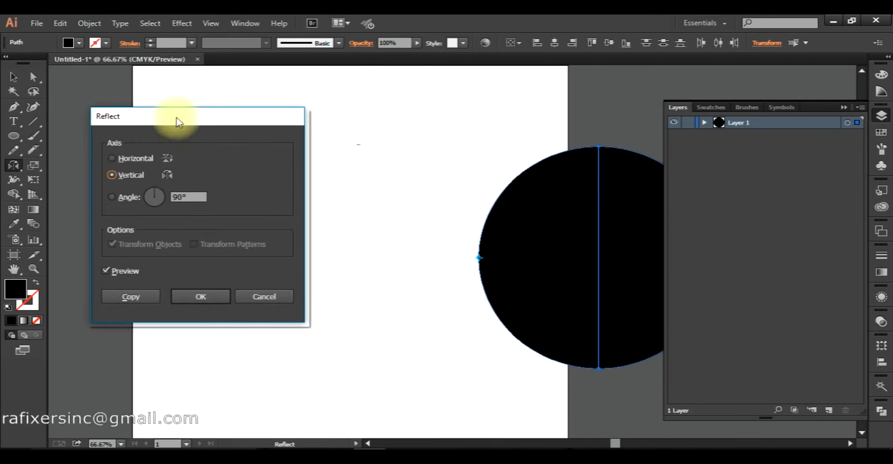
pyautogui.click(127, 158)
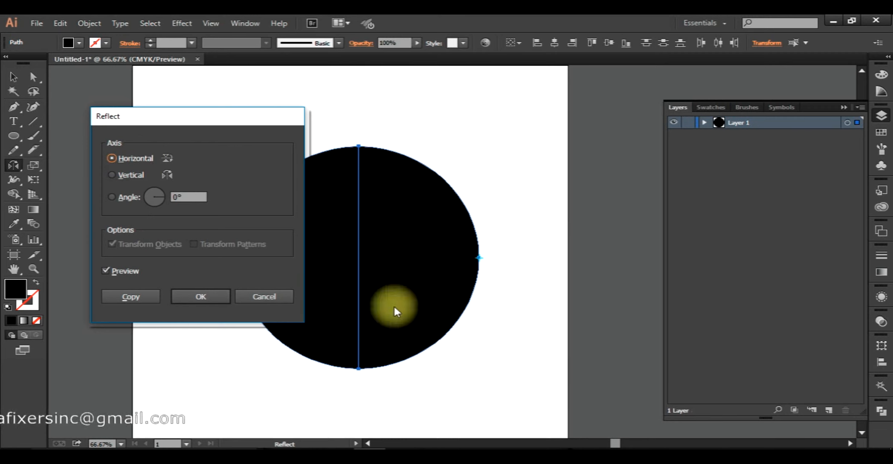
pyautogui.click(281, 298)
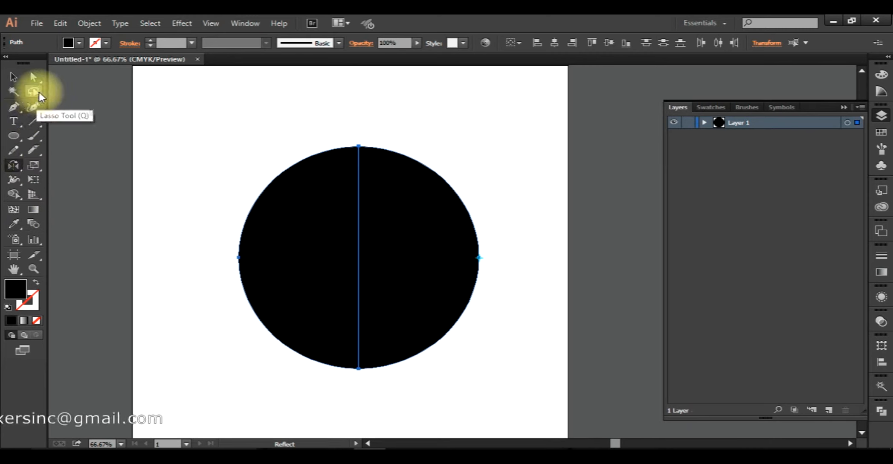
# Pull the right half's top anchor point downward and the left half's bottom anchor point slightly upward to make the shape asymmetrical.
pyautogui.click(34, 78)
pyautogui.moveTo(358, 149); pyautogui.dragTo(364, 212)
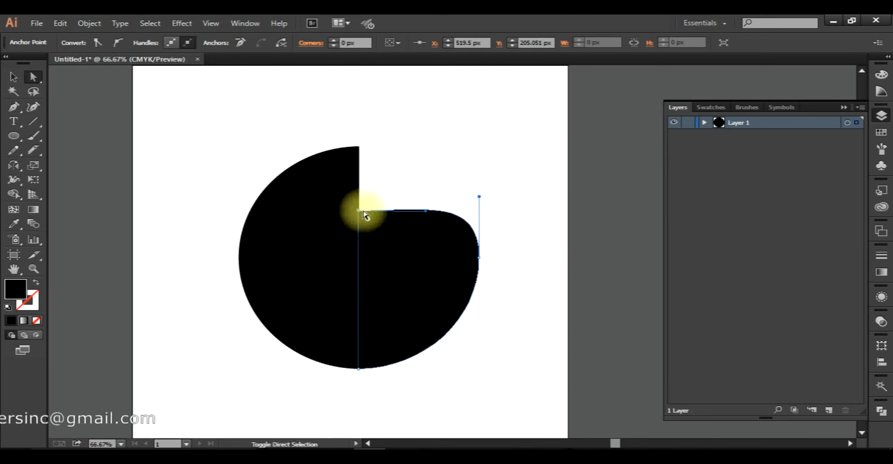
pyautogui.click(371, 164)
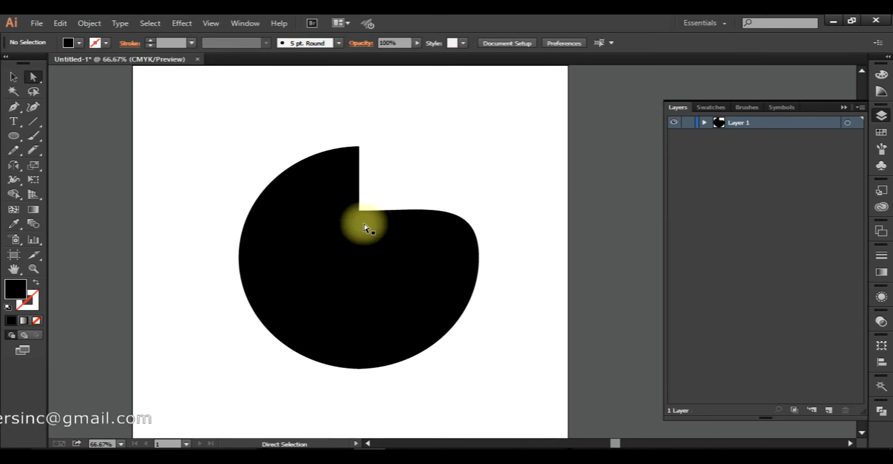
pyautogui.click(367, 328)
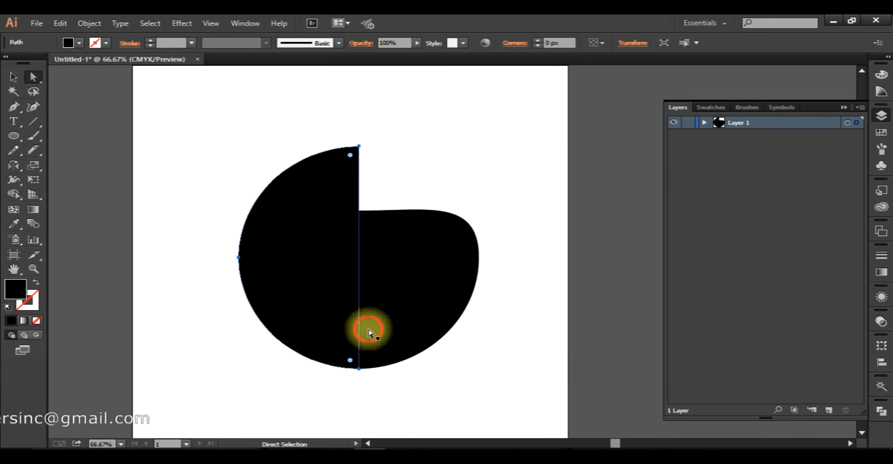
pyautogui.click(360, 367)
pyautogui.moveTo(360, 367); pyautogui.dragTo(359, 342)
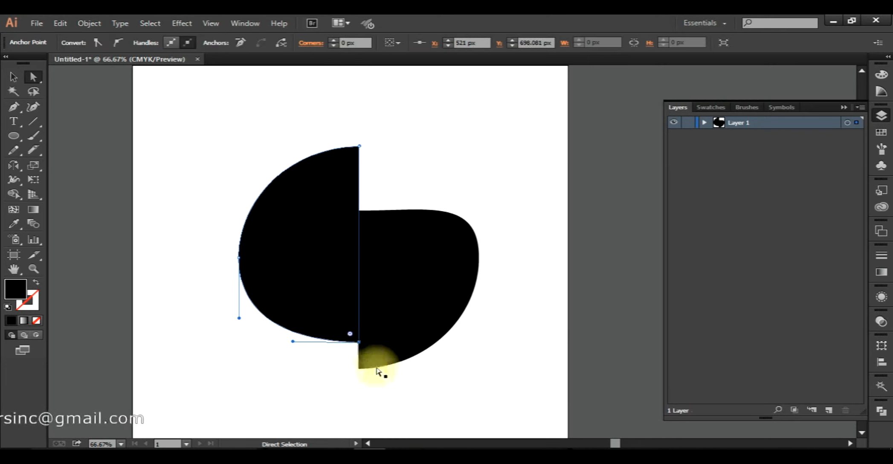
pyautogui.click(385, 391)
# Try reflecting the directly selected anchor points across the vertical axis about the left half's top anchor, and undo the reflection.
pyautogui.click(478, 257)
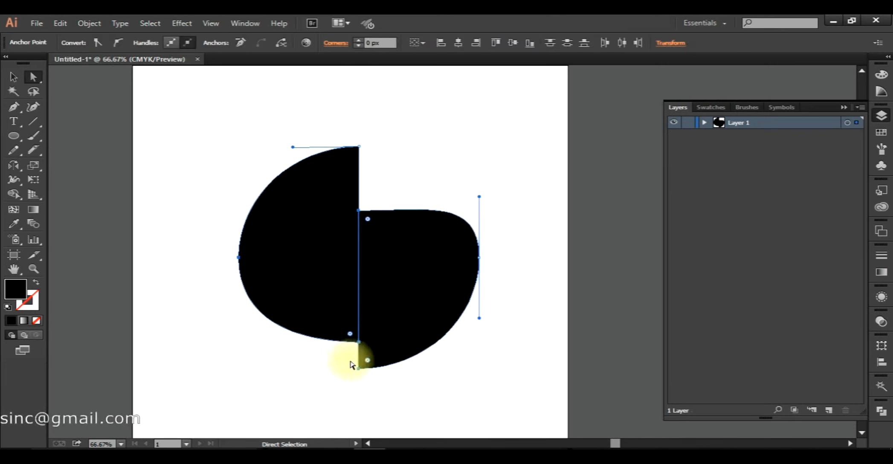
pyautogui.click(14, 165)
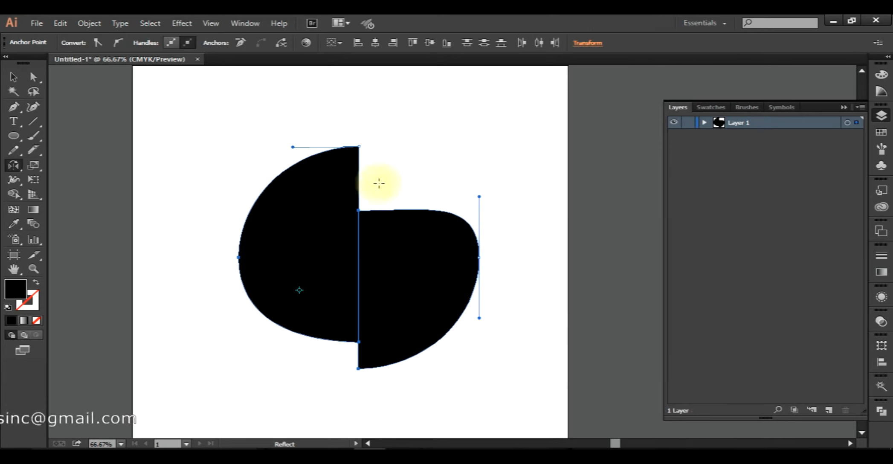
pyautogui.keyDown('alt'); pyautogui.click(360, 146); pyautogui.keyUp('alt')
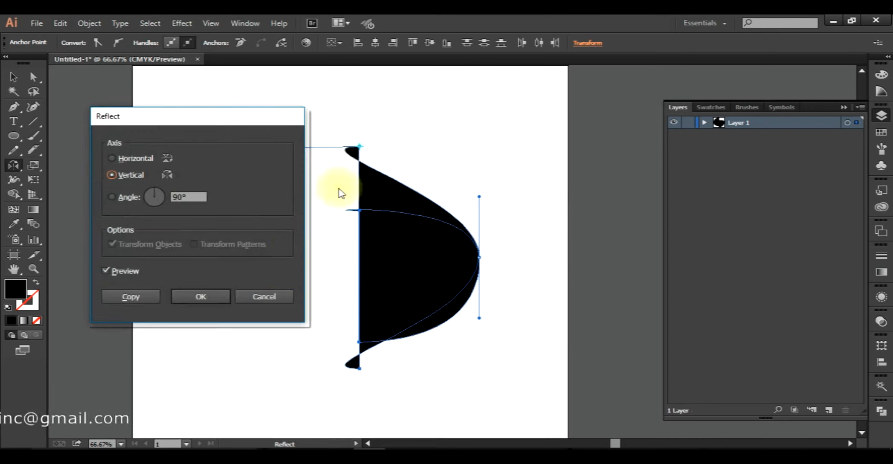
pyautogui.click(193, 297)
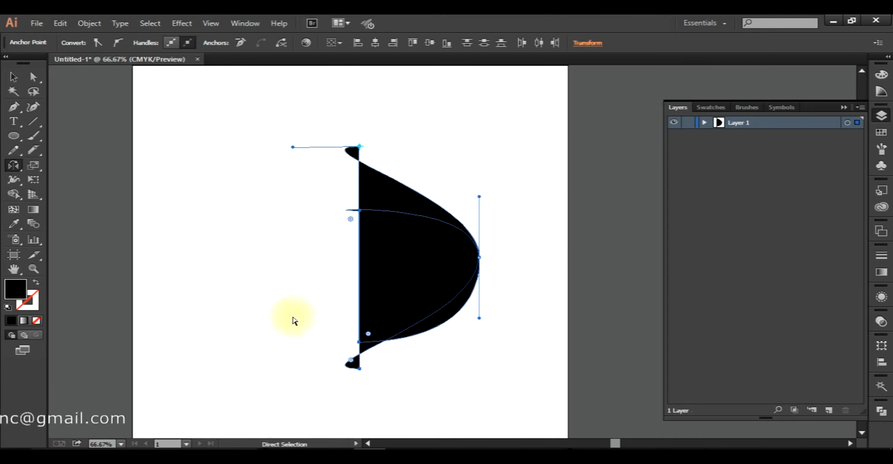
pyautogui.hotkey('ctrl', 'z')
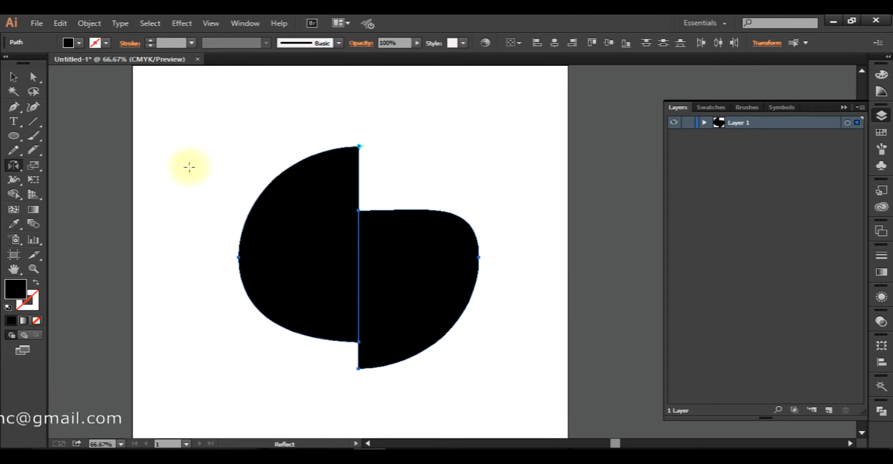
# Select both halves, set up a vertical-axis reflection about the left half's top anchor, and toggle its preview for comparison.
pyautogui.click(15, 77)
pyautogui.moveTo(245, 118); pyautogui.dragTo(454, 368)
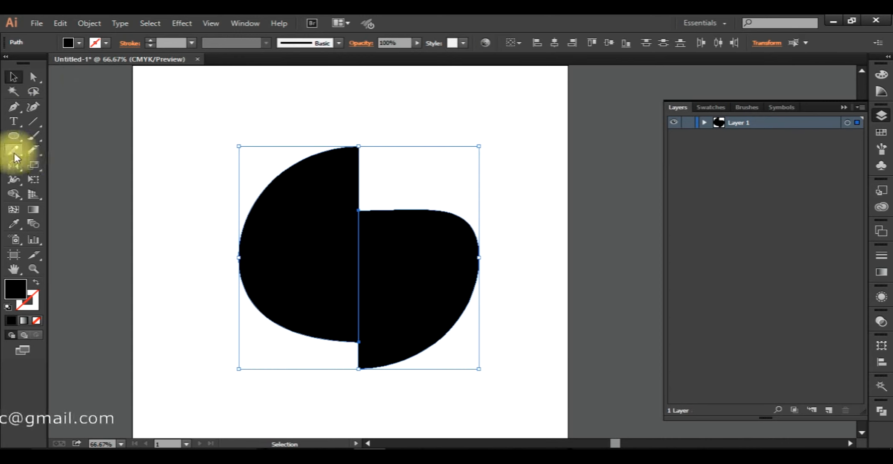
pyautogui.click(15, 164)
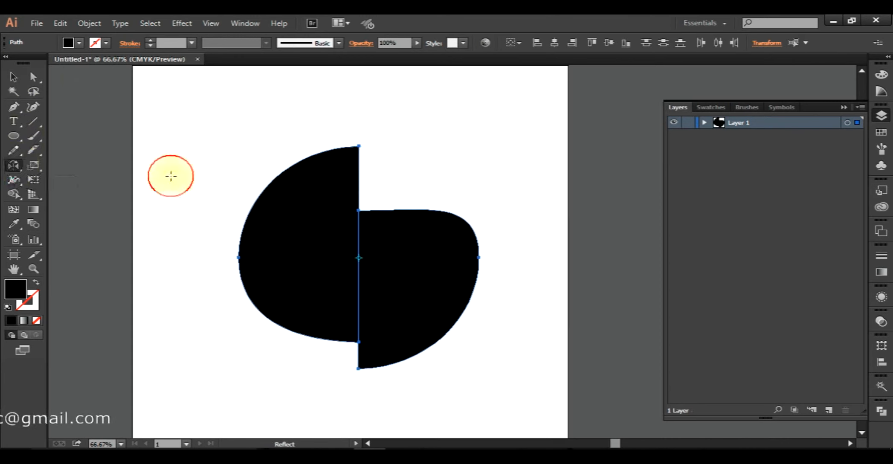
pyautogui.keyDown('alt'); pyautogui.click(358, 146); pyautogui.keyUp('alt')
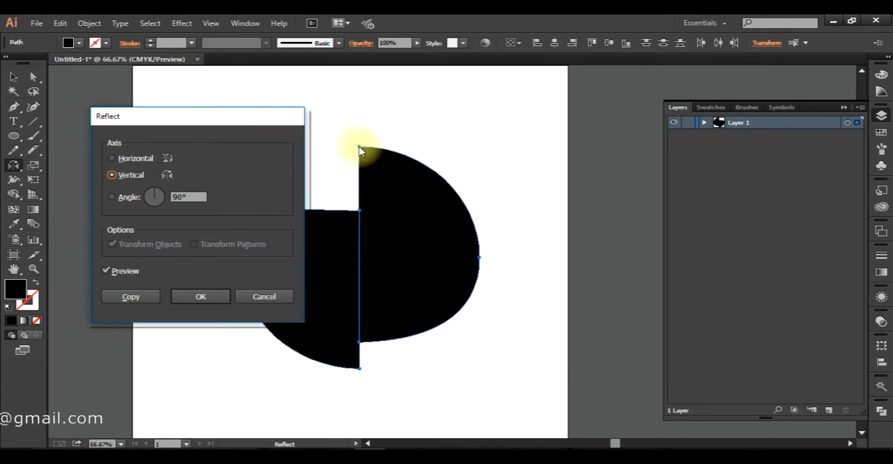
pyautogui.moveTo(269, 125); pyautogui.dragTo(704, 157)
pyautogui.click(540, 302)
pyautogui.click(539, 303)
pyautogui.click(539, 303)
pyautogui.click(539, 302)
pyautogui.click(539, 302)
pyautogui.click(538, 304)
pyautogui.click(538, 303)
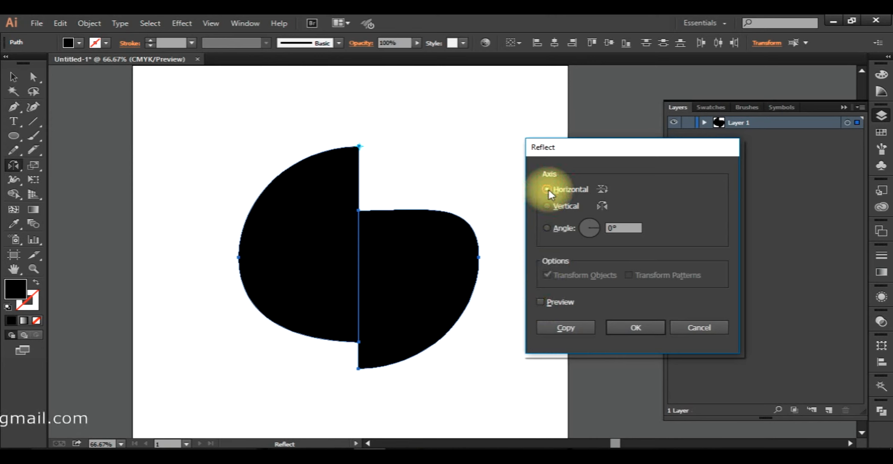
# Preview reflecting both halves across the horizontal axis about the left half's top anchor, comparing it with the vertical axis.
pyautogui.click(548, 189)
pyautogui.click(550, 301)
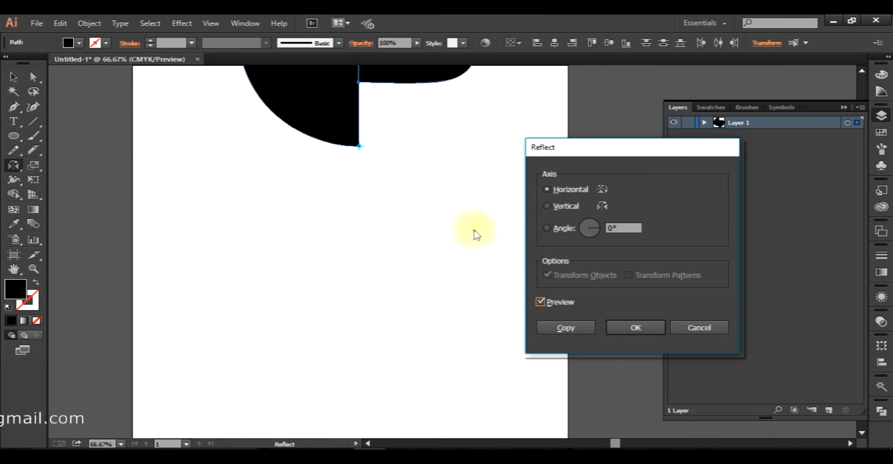
pyautogui.moveTo(593, 146)
pyautogui.mouseDown()
pyautogui.moveTo(608, 114)
pyautogui.moveTo(605, 146)
pyautogui.mouseUp()
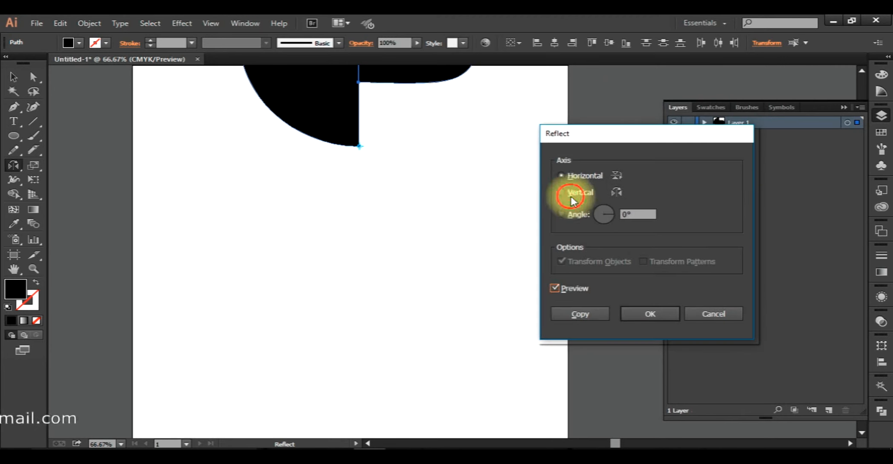
pyautogui.click(571, 194)
pyautogui.click(572, 179)
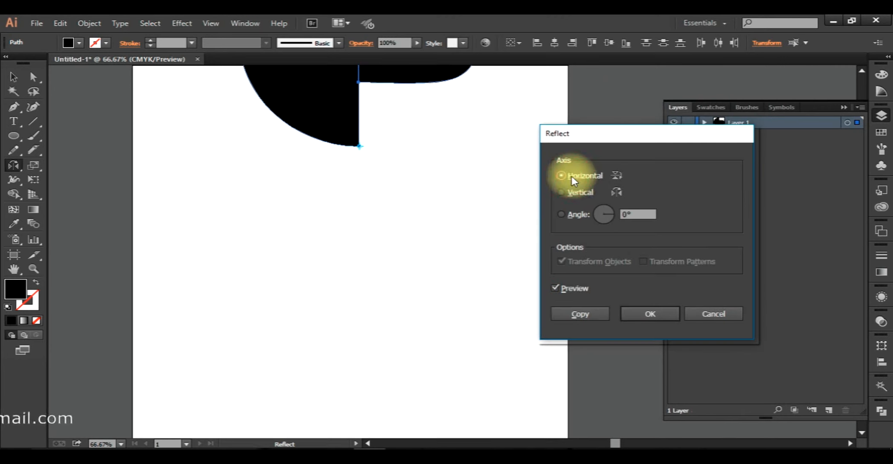
# Preview the reflection across a custom axis angle, lowering it in 10° increments through -80° and -150° and around to 50°.
pyautogui.click(572, 215)
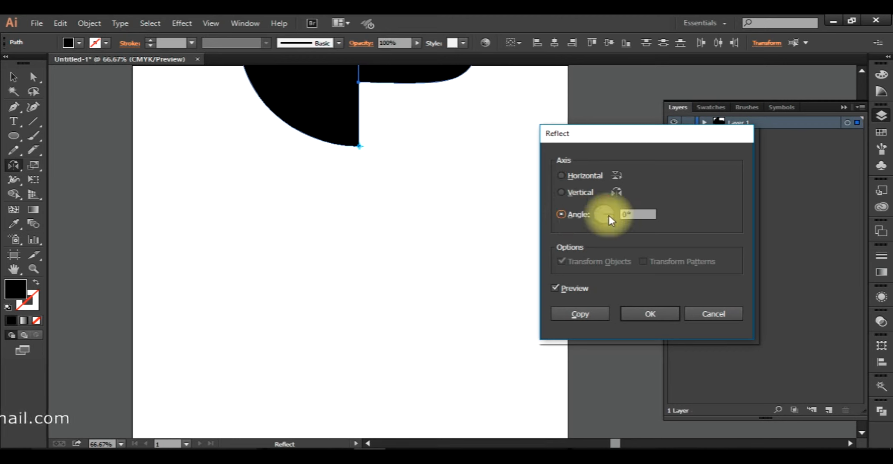
pyautogui.click(644, 214)
pyautogui.hotkey('shift', 'Down')
pyautogui.hotkey('shift', 'Down')
pyautogui.hotkey('shift', 'Down')
pyautogui.hotkey('shift', 'Down')
pyautogui.hotkey('shift', 'Down')
pyautogui.hotkey('shift', 'Down')
pyautogui.hotkey('shift', 'Down')
pyautogui.hotkey('shift', 'Down')
pyautogui.hotkey('shift', 'Down')
pyautogui.hotkey('shift', 'Down')
pyautogui.hotkey('shift', 'Down')
pyautogui.hotkey('shift', 'Down')
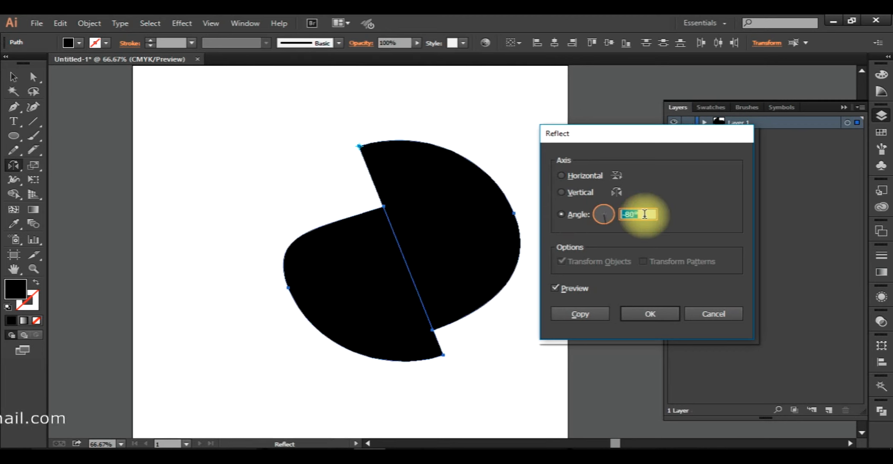
pyautogui.hotkey('shift', 'Down')
pyautogui.hotkey('shift', 'Down')
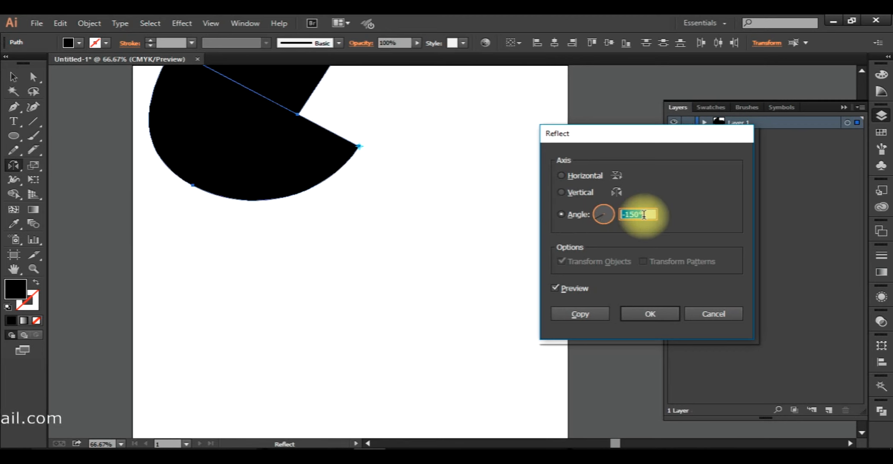
pyautogui.hotkey('shift', 'Down')
pyautogui.hotkey('shift', 'Down')
pyautogui.hotkey('shift', 'Down')
pyautogui.hotkey('shift', 'Down')
pyautogui.hotkey('shift', 'Down')
pyautogui.hotkey('shift', 'Down')
pyautogui.hotkey('shift', 'Down')
pyautogui.hotkey('shift', 'Down')
pyautogui.hotkey('shift', 'Down')
pyautogui.hotkey('shift', 'Down')
pyautogui.hotkey('shift', 'Down')
pyautogui.hotkey('shift', 'Down')
pyautogui.hotkey('shift', 'Down')
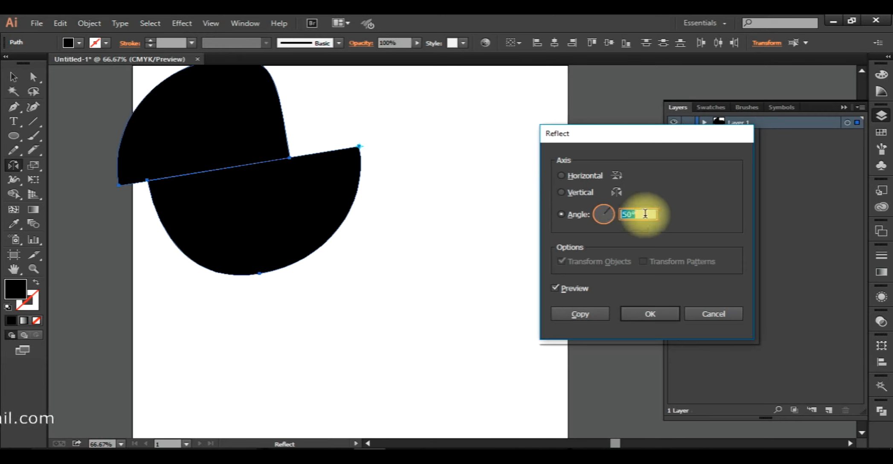
# Create a copy of both halves reflected across the vertical axis about the left half's top anchor, and clear the selection.
pyautogui.click(578, 187)
pyautogui.click(579, 181)
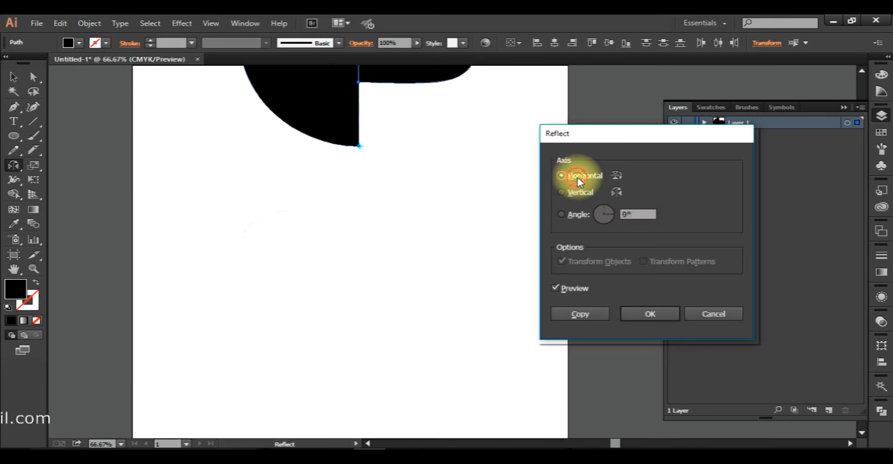
pyautogui.click(575, 194)
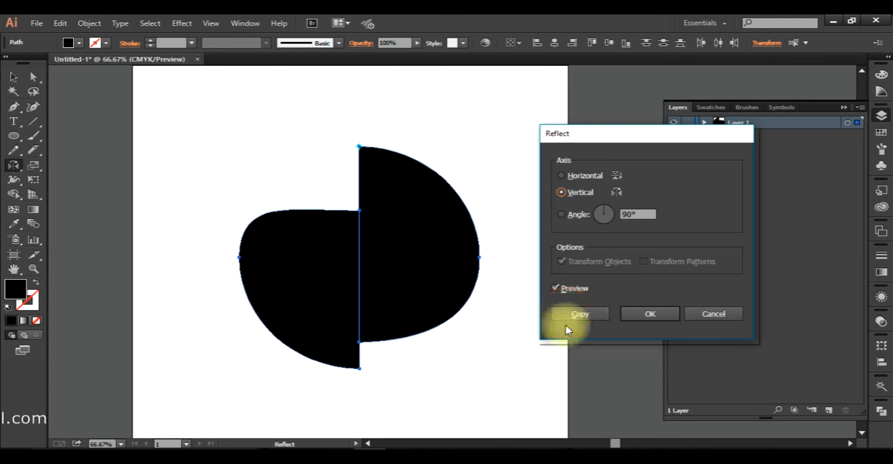
pyautogui.click(575, 313)
pyautogui.click(539, 336)
pyautogui.moveTo(507, 339); pyautogui.dragTo(507, 336)
pyautogui.click(14, 76)
pyautogui.click(132, 156)
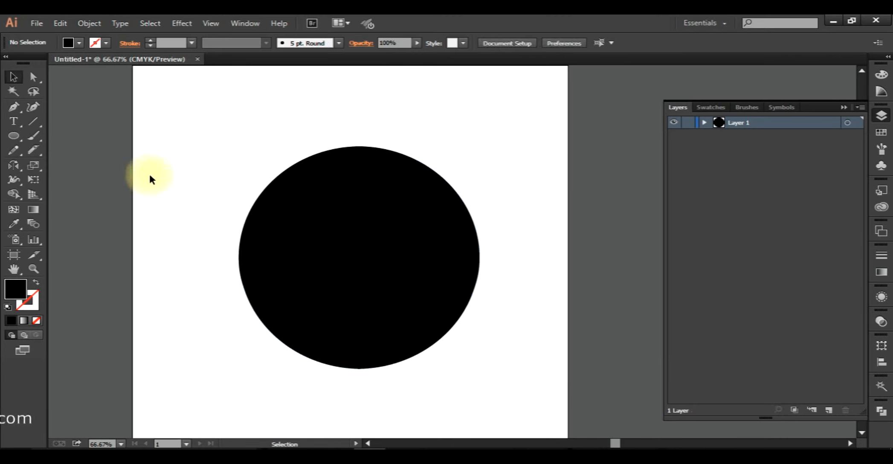
# Select and delete all the artwork on the artboard, and bring up the choice between the Rotate and Reflect tools.
pyautogui.moveTo(177, 143); pyautogui.dragTo(520, 388)
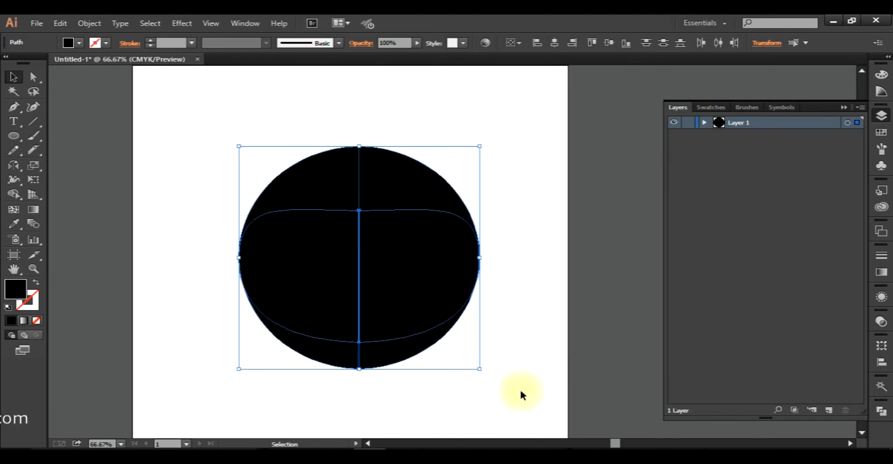
pyautogui.press('Delete')
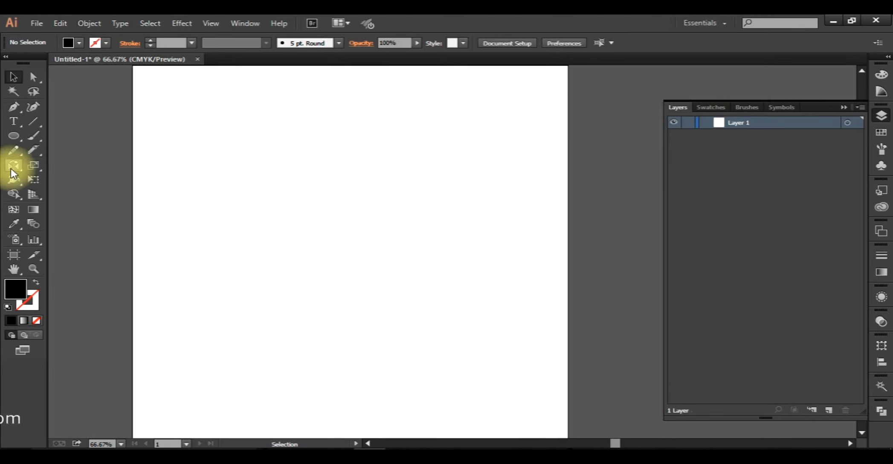
pyautogui.moveTo(10, 168); pyautogui.dragTo(50, 169)
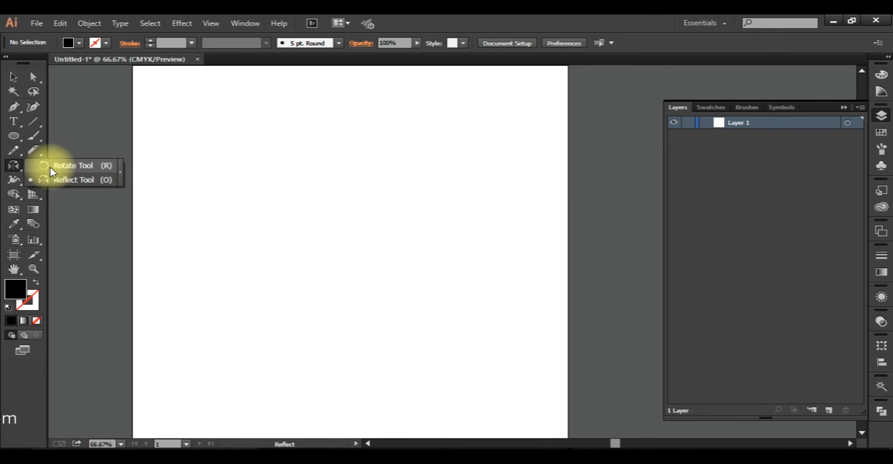